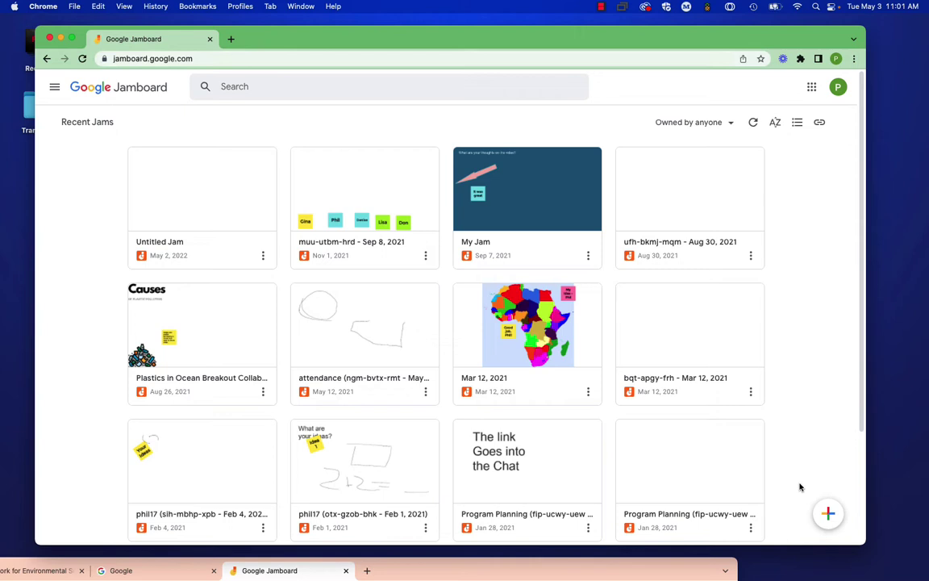
# Step: Create a new jam and rename it "Group 1"
pyautogui.click(828, 514)
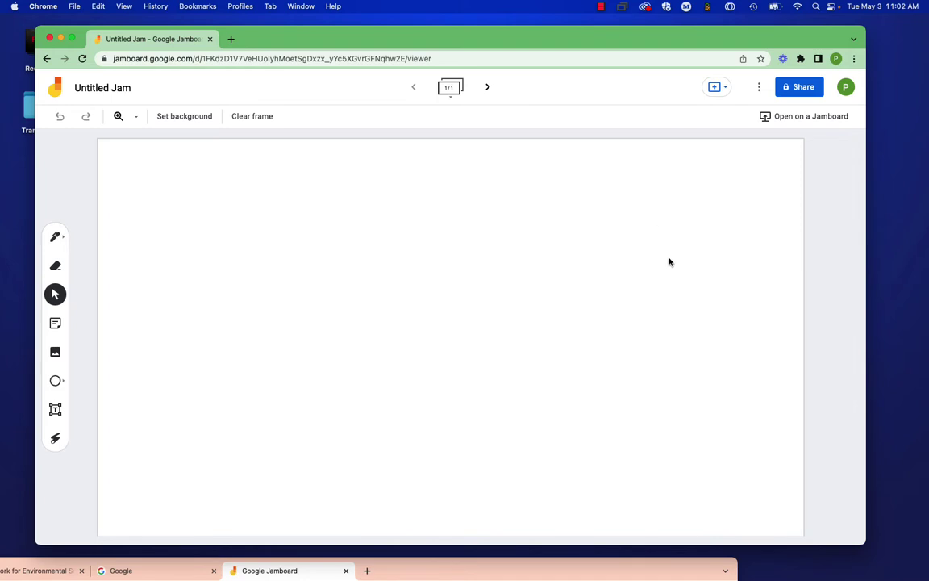
pyautogui.click(800, 87)
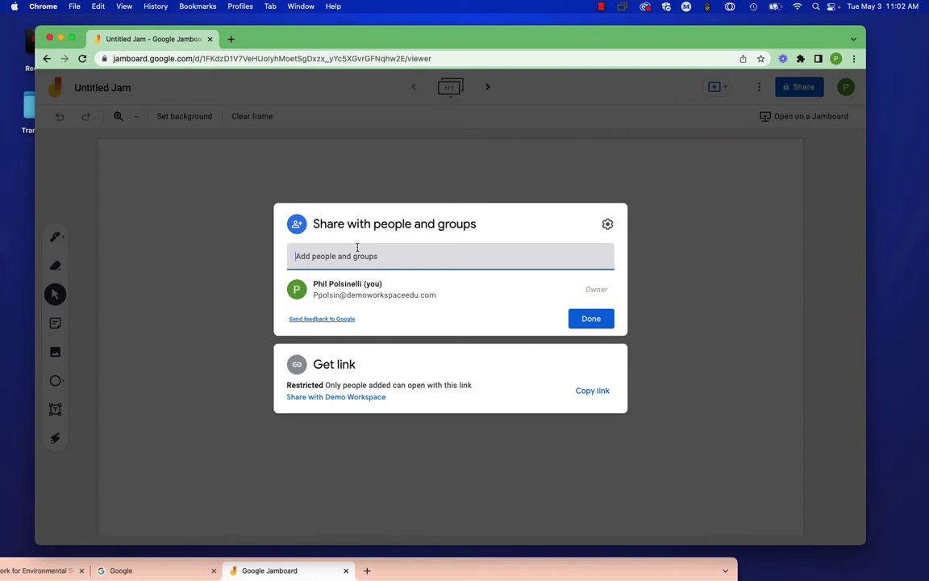
pyautogui.click(655, 289)
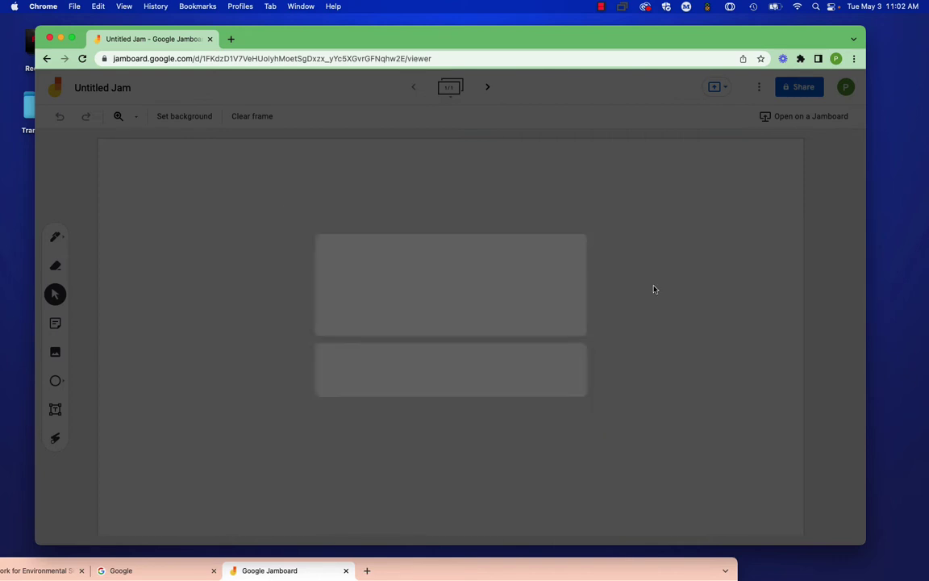
pyautogui.click(125, 88)
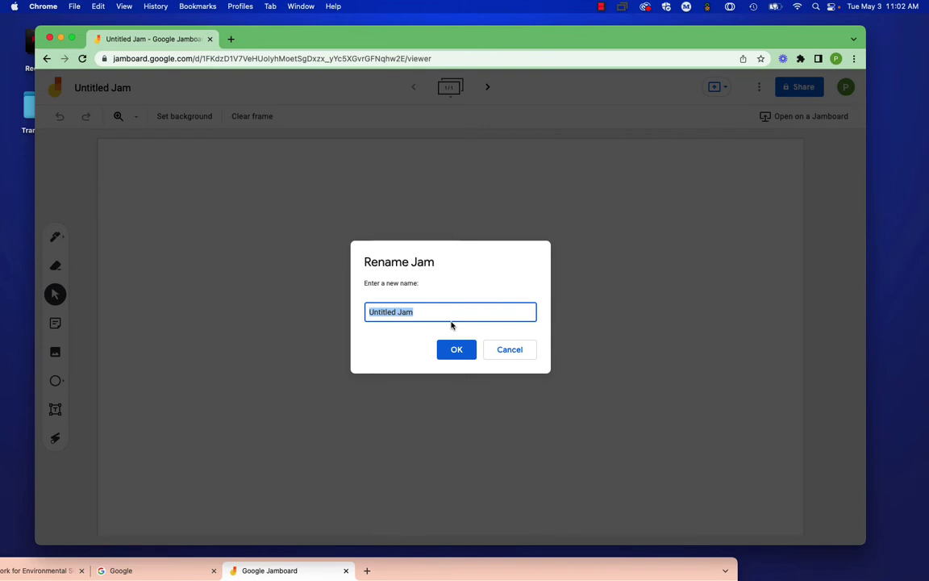
pyautogui.write('Group')
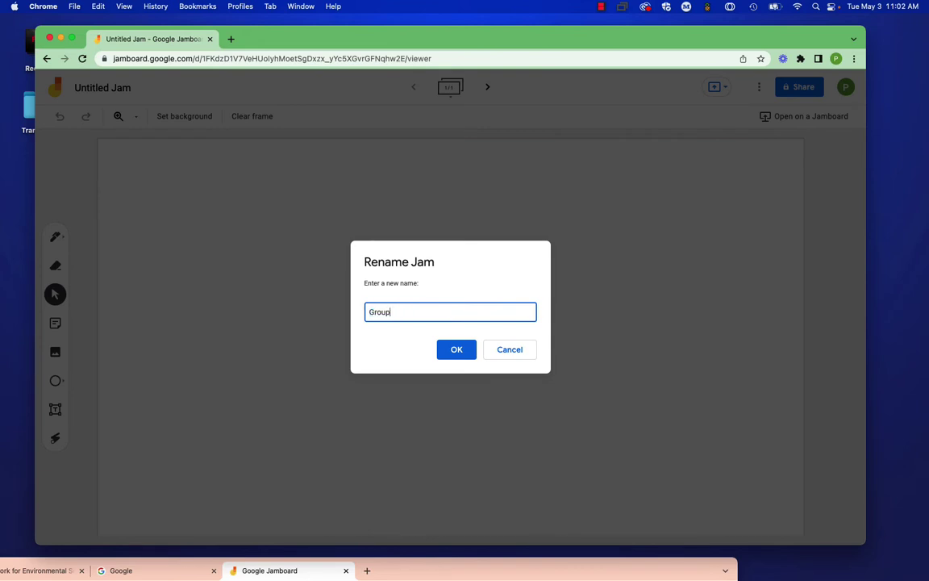
pyautogui.write(' 1')
pyautogui.click(450, 351)
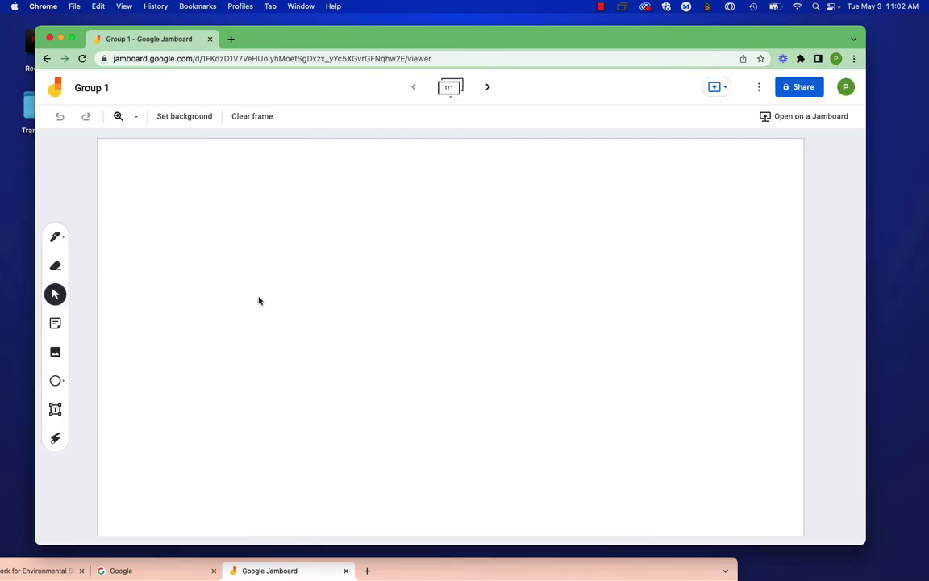
# Step: Share the Group 1 jam with the suggested stockton.edu contact as Editor, without notifying them, and accept sharing outside the organization
pyautogui.click(801, 90)
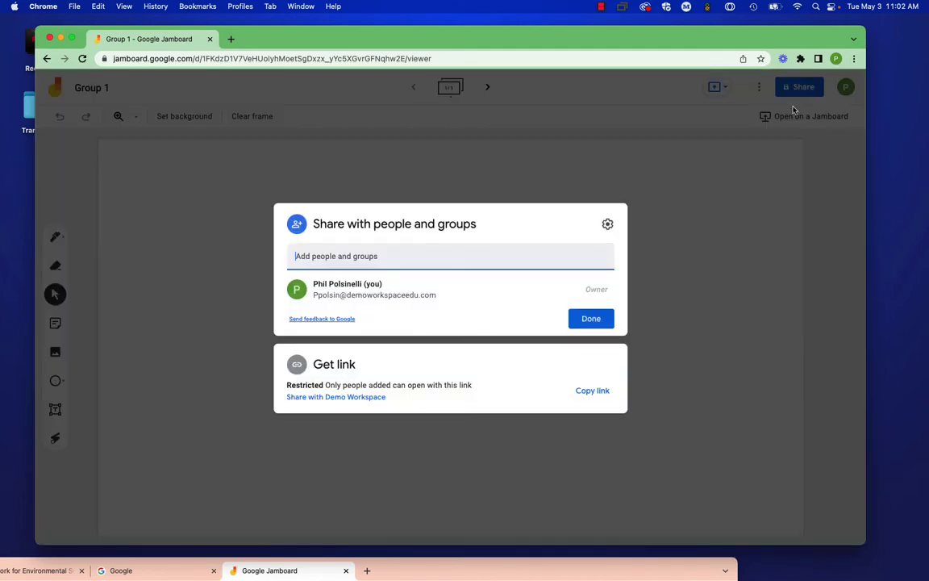
pyautogui.click(318, 256)
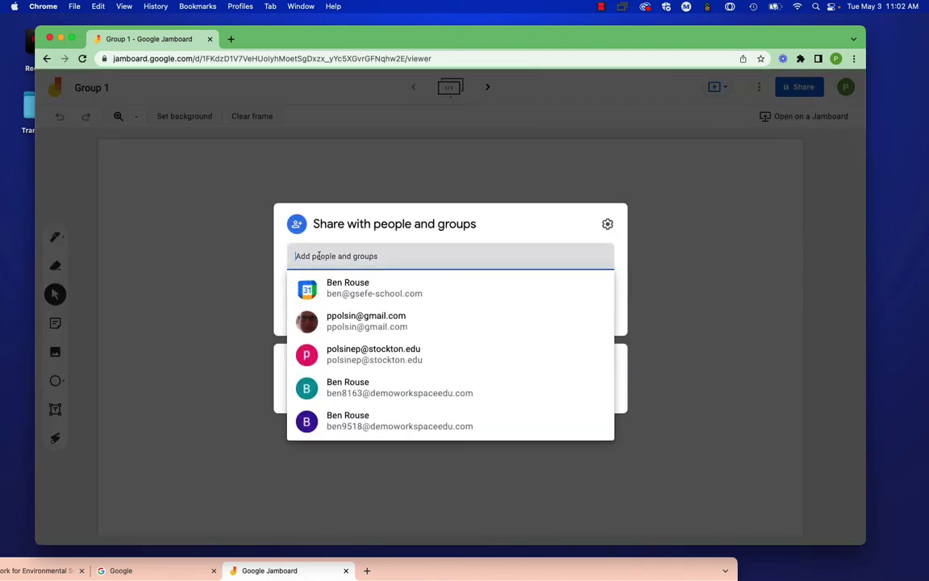
pyautogui.click(343, 359)
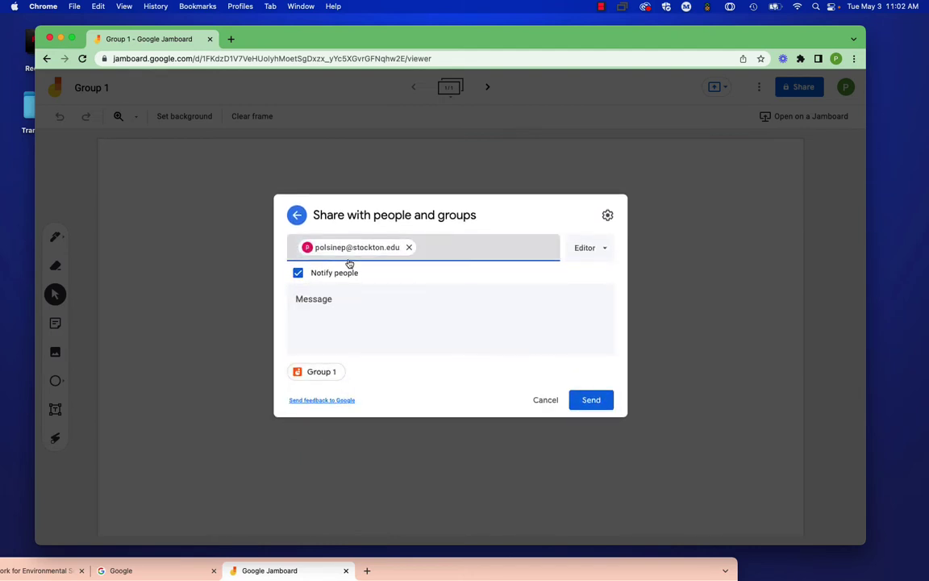
pyautogui.click(297, 274)
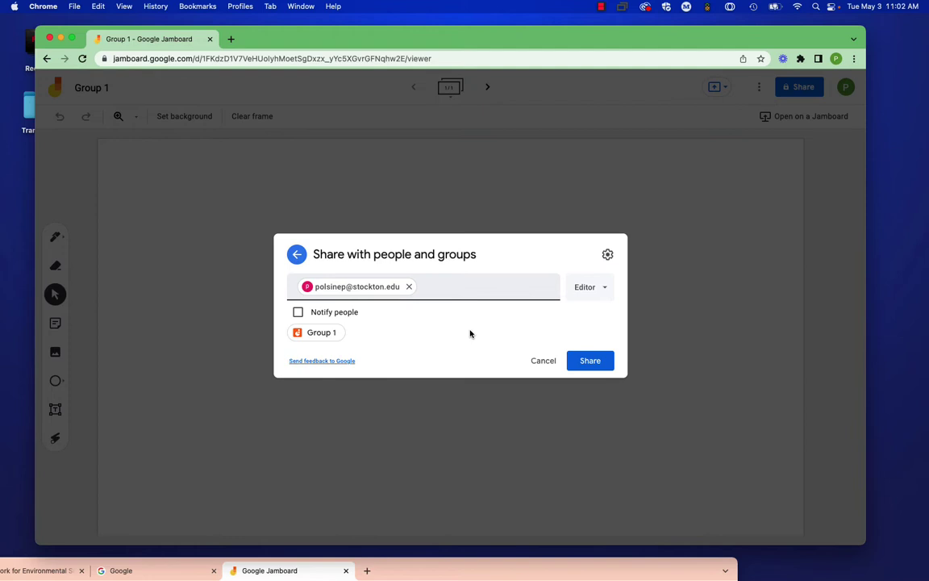
pyautogui.click(578, 368)
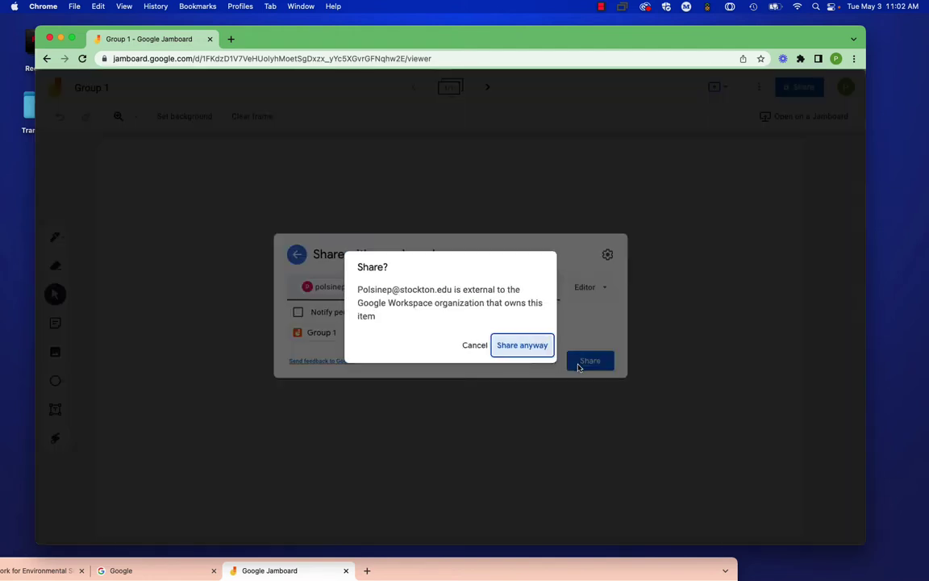
pyautogui.click(520, 346)
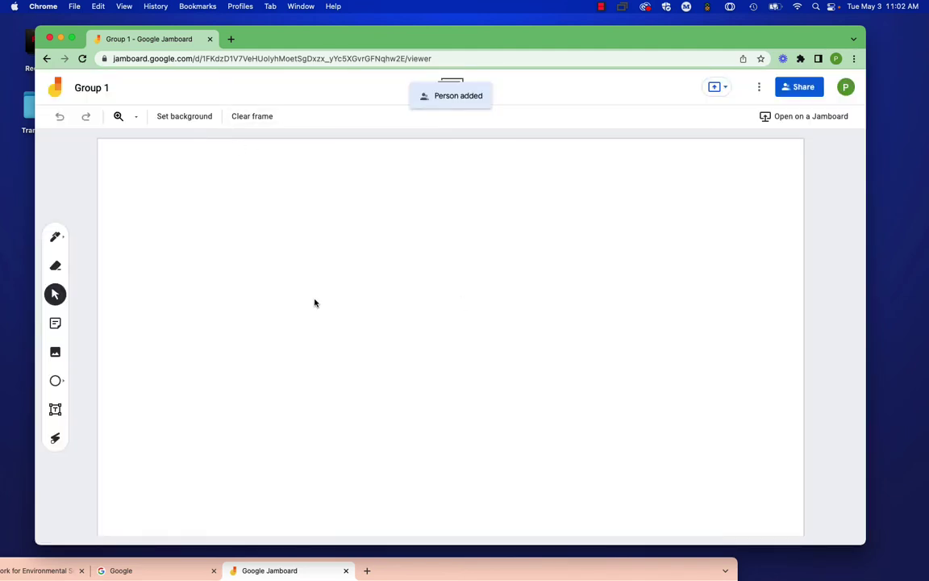
# Step: Return to the list of recent jams, create another blank jam, and check its sharing options
pyautogui.press('super+bracketleft')
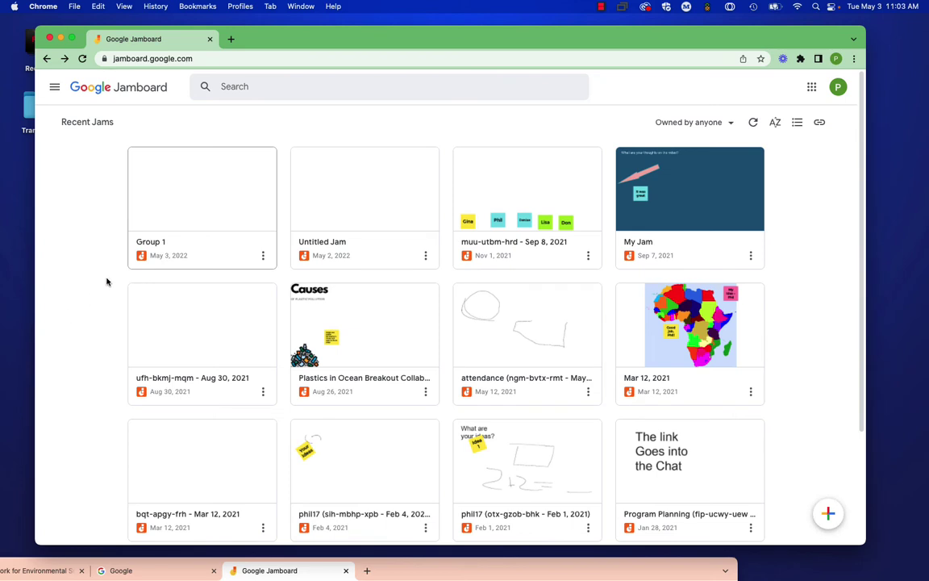
pyautogui.click(828, 516)
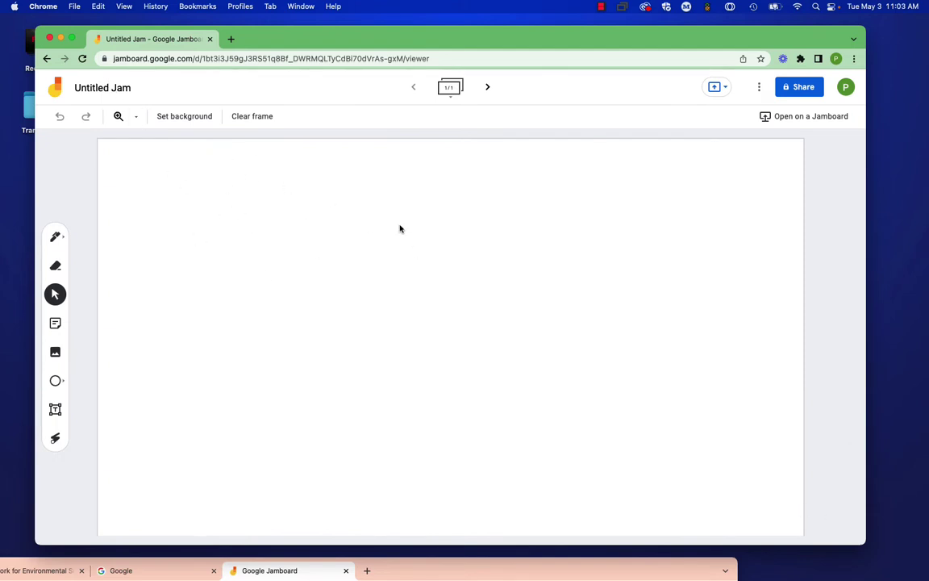
pyautogui.click(798, 90)
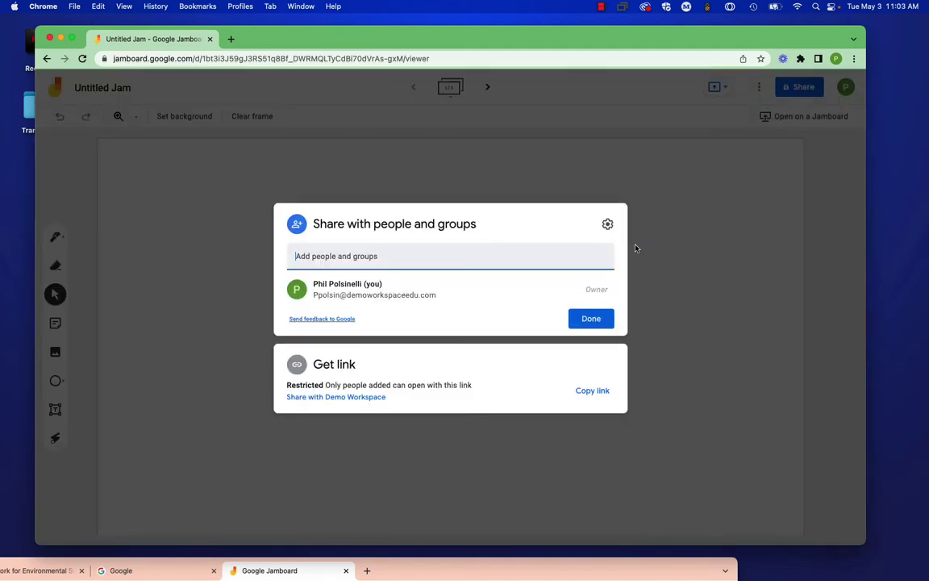
pyautogui.click(760, 285)
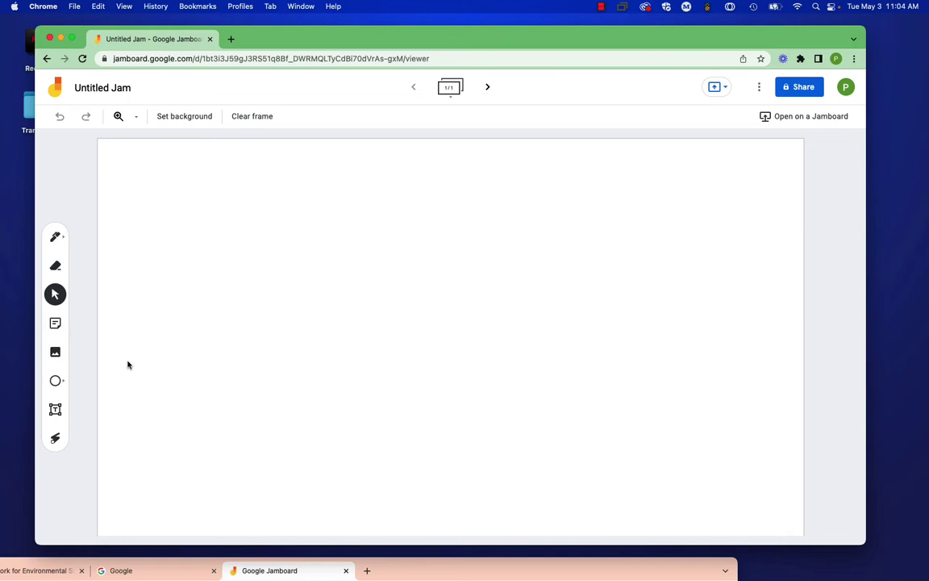
# Step: Add a text box reading "Share your Goup Results" near the frame's upper-left corner and widen it so the text fits on one line
pyautogui.click(55, 410)
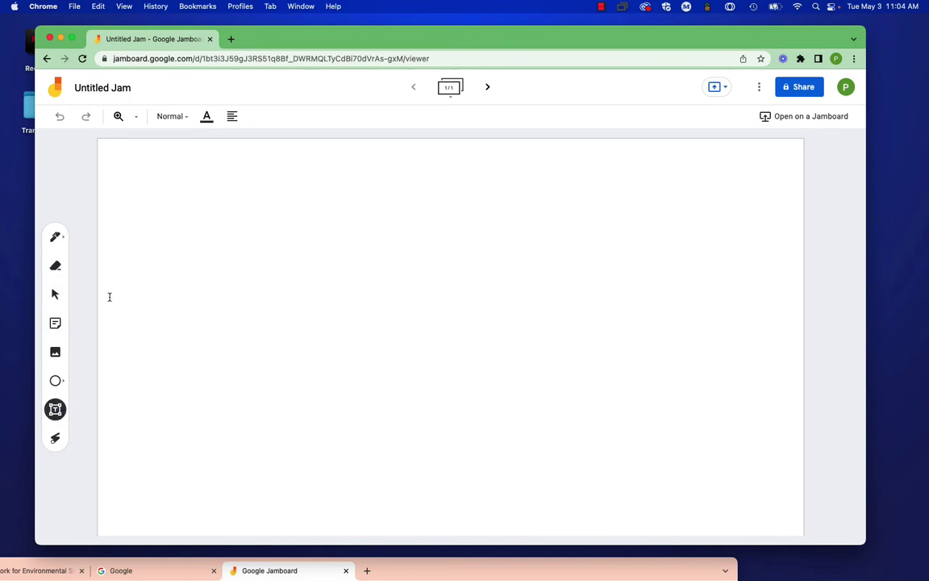
pyautogui.click(120, 150)
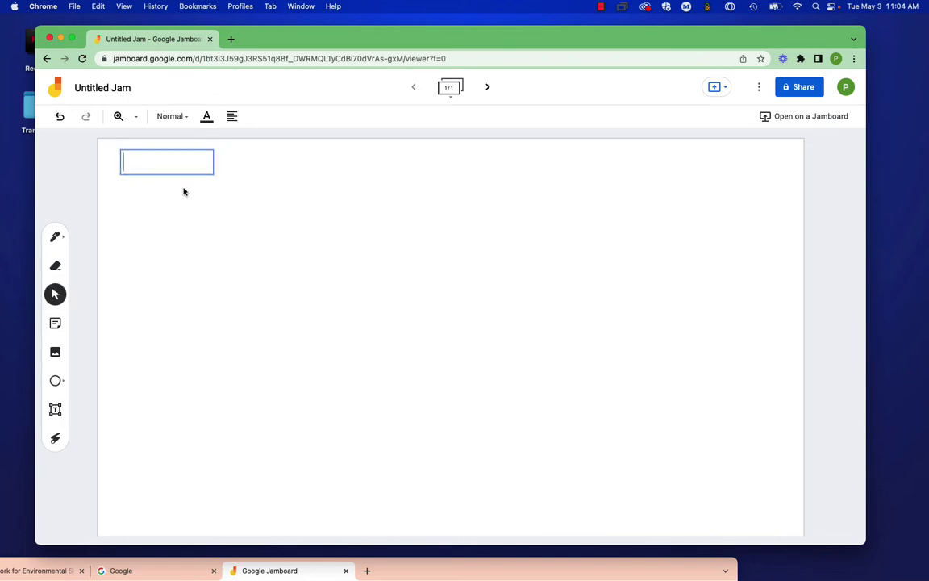
pyautogui.write('Share your ')
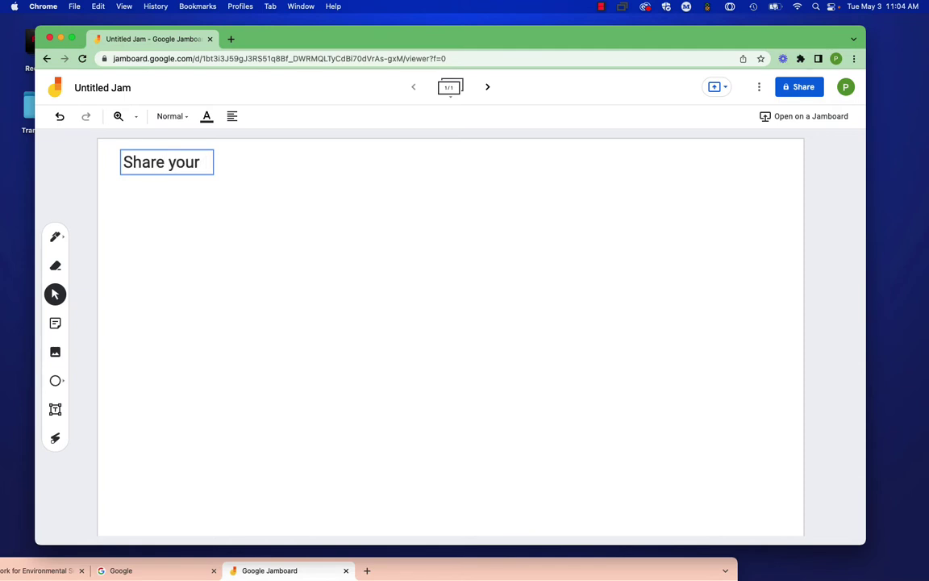
pyautogui.write('Goup ')
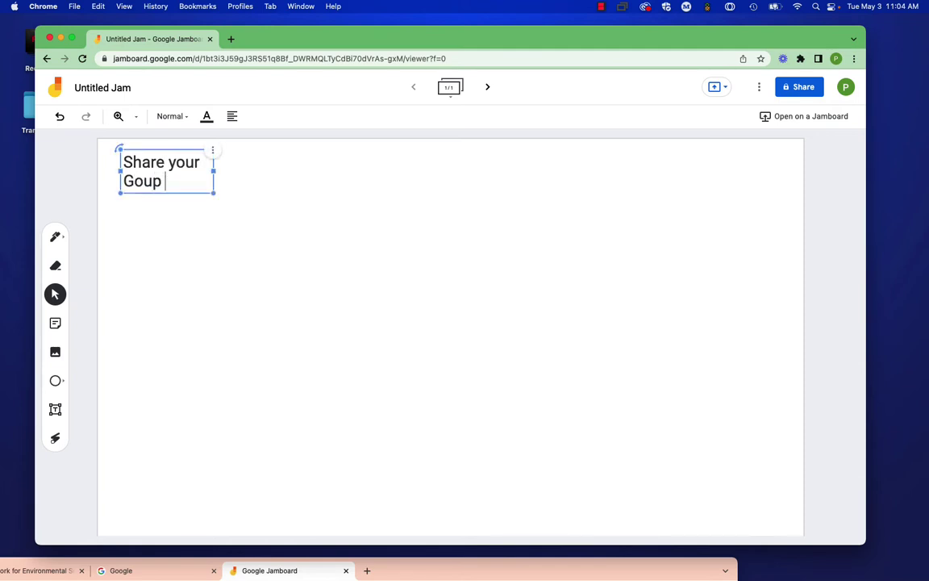
pyautogui.write('Results')
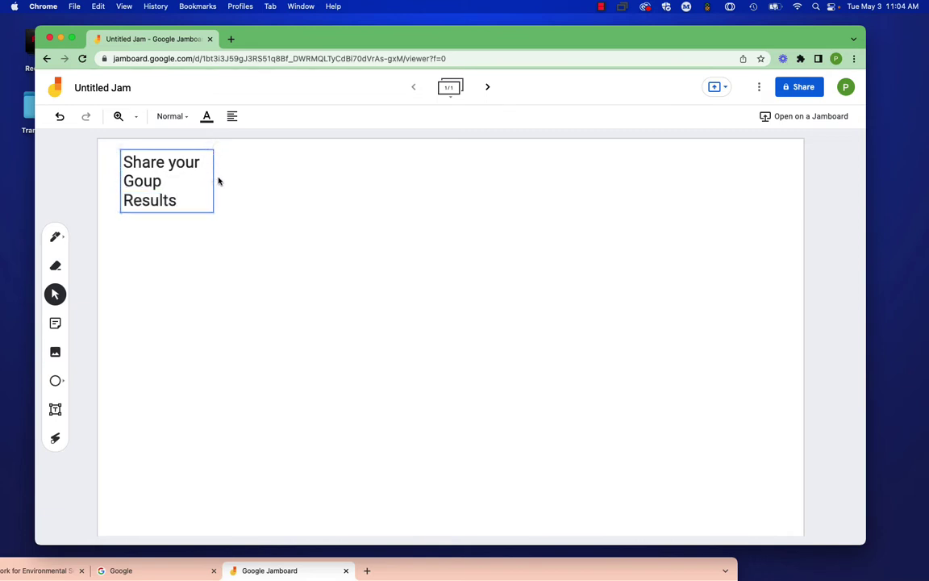
pyautogui.moveTo(214, 180); pyautogui.dragTo(418, 160)
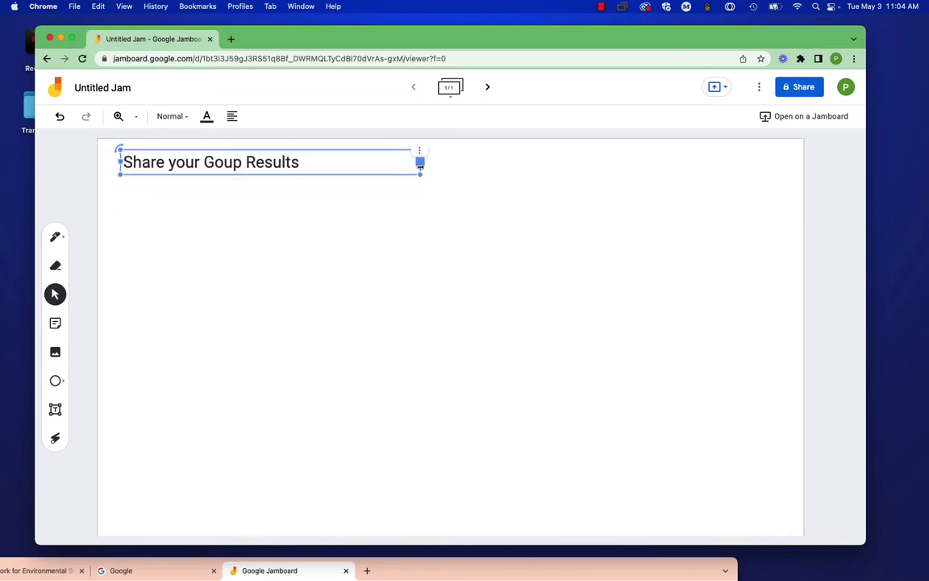
pyautogui.click(266, 261)
pyautogui.click(230, 164)
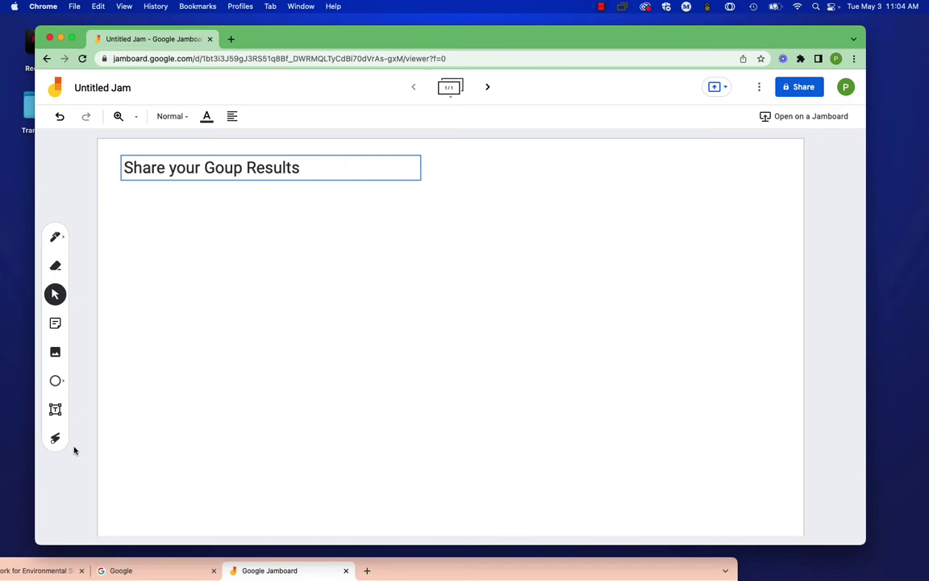
# Step: Add a yellow sticky note reading "Group" to the frame
pyautogui.click(55, 324)
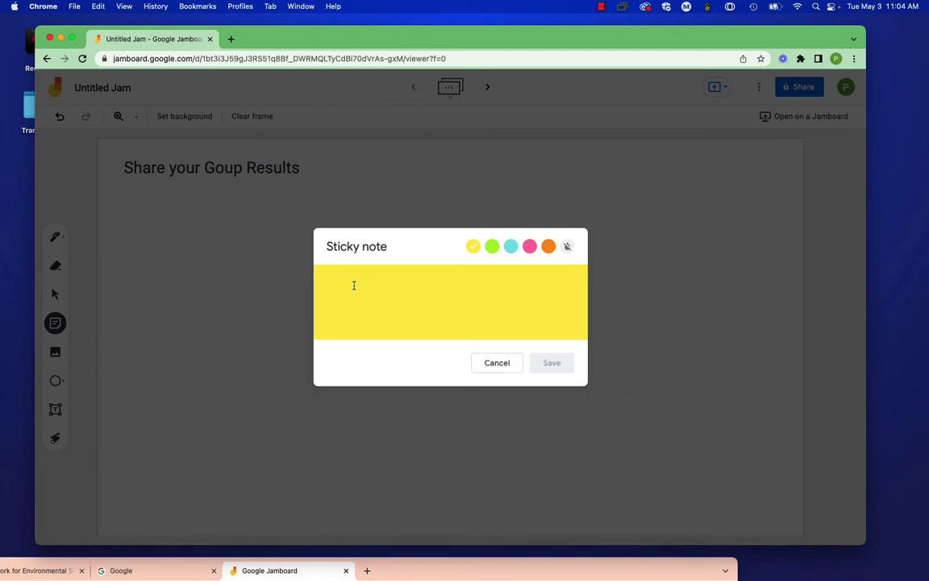
pyautogui.write('G')
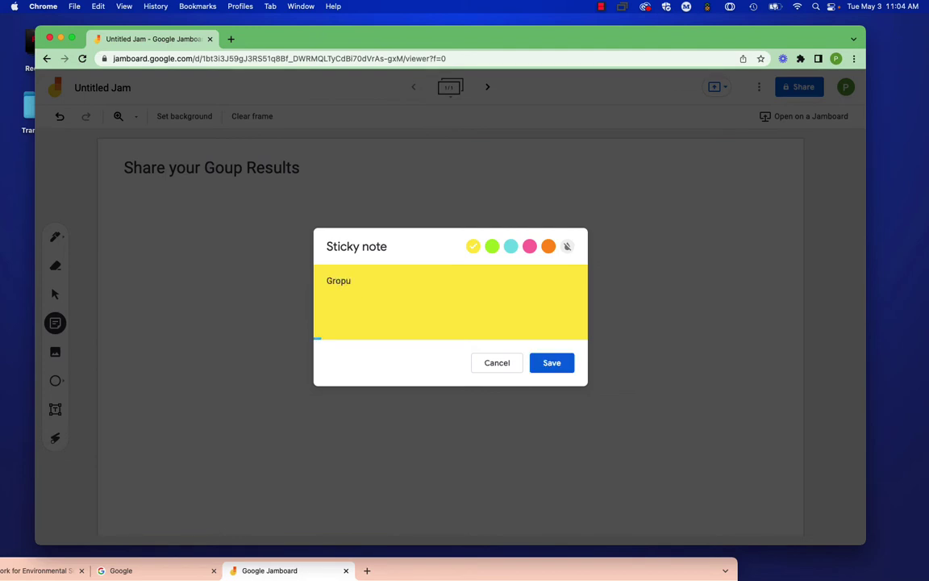
pyautogui.write('ropu')
pyautogui.press('BackSpace')
pyautogui.click(551, 363)
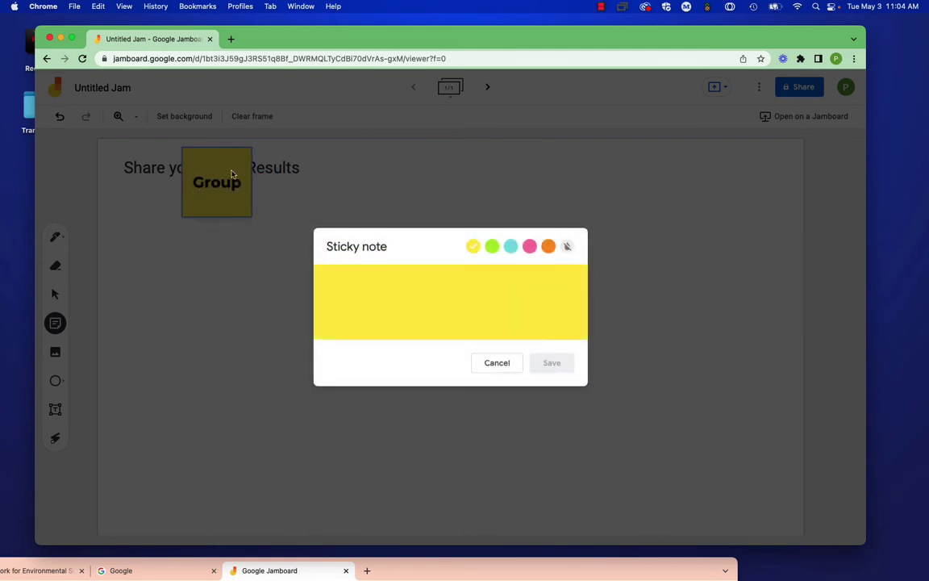
pyautogui.click(498, 364)
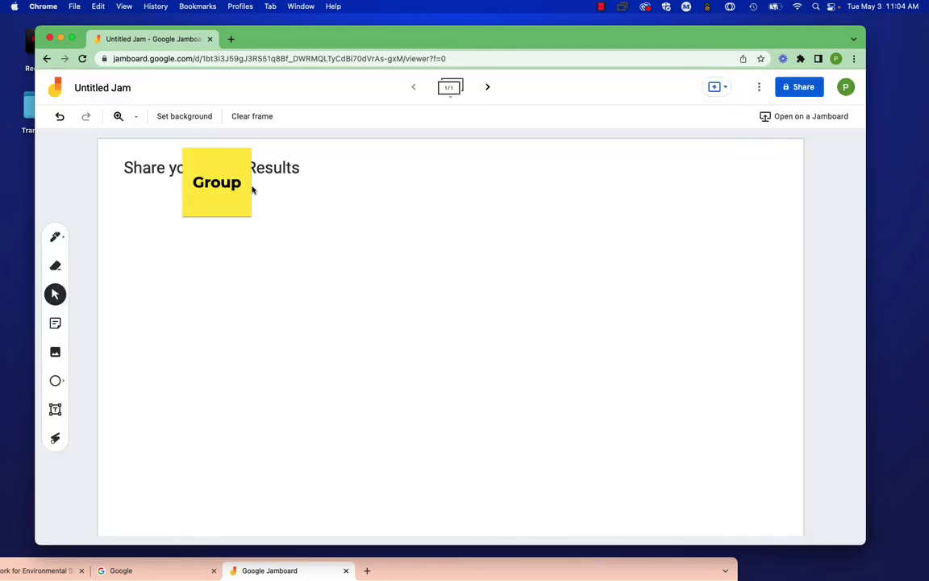
# Step: Change the yellow sticky note's text to "Group 1" and move the note to the frame's lower-left corner
pyautogui.click(220, 185)
pyautogui.doubleClick(220, 185)
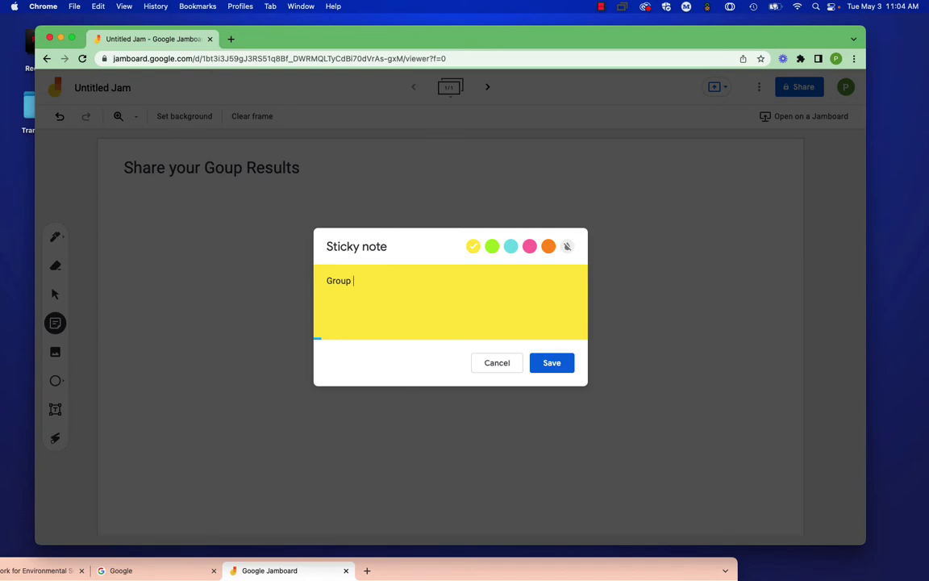
pyautogui.write('1')
pyautogui.click(549, 363)
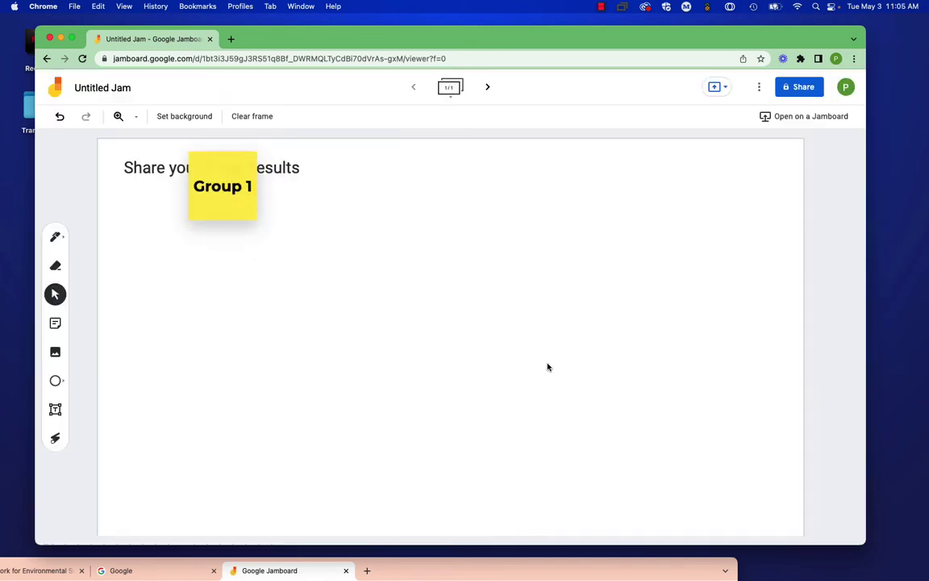
pyautogui.moveTo(187, 187); pyautogui.dragTo(157, 489)
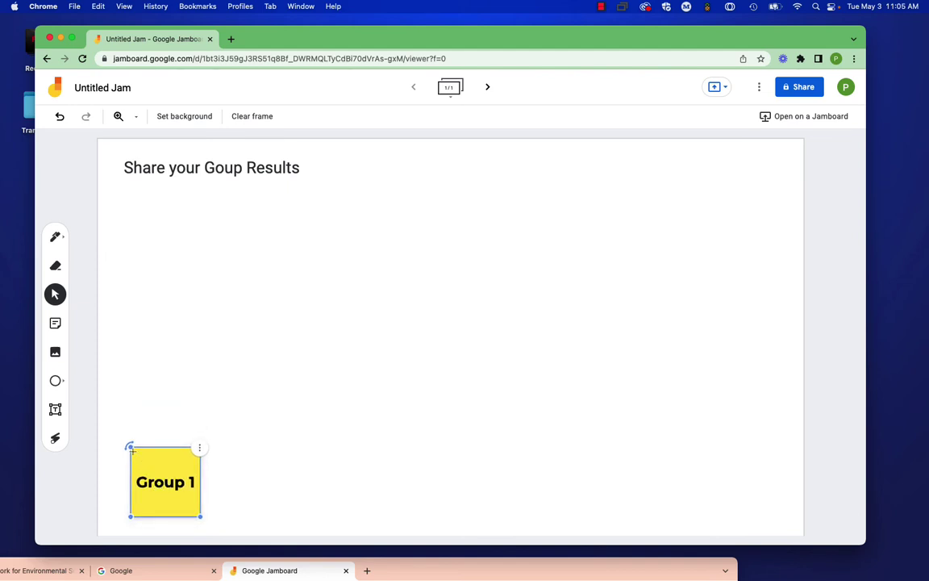
pyautogui.press('Escape')
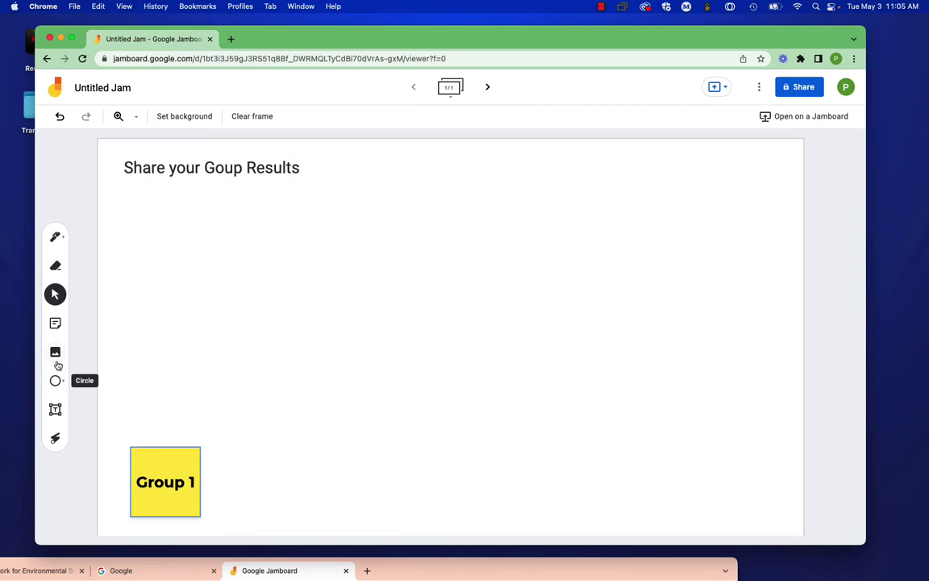
# Step: Add a light blue sticky note reading "Group 2" to the frame
pyautogui.click(58, 329)
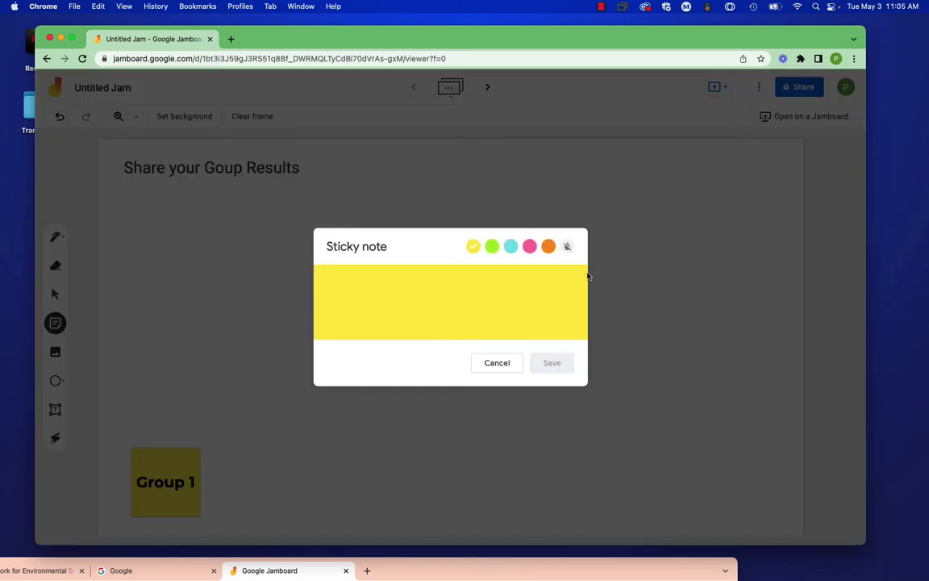
pyautogui.click(510, 246)
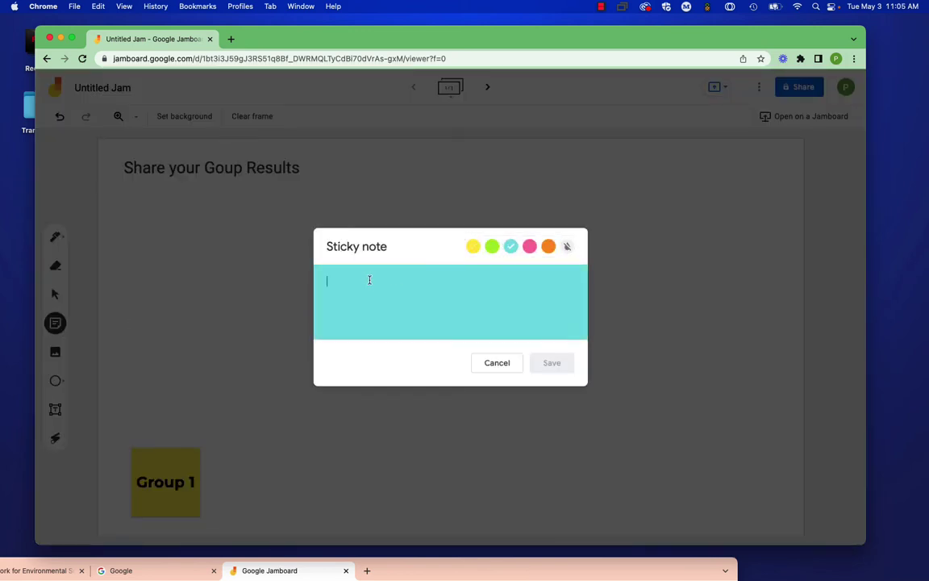
pyautogui.write('Group2')
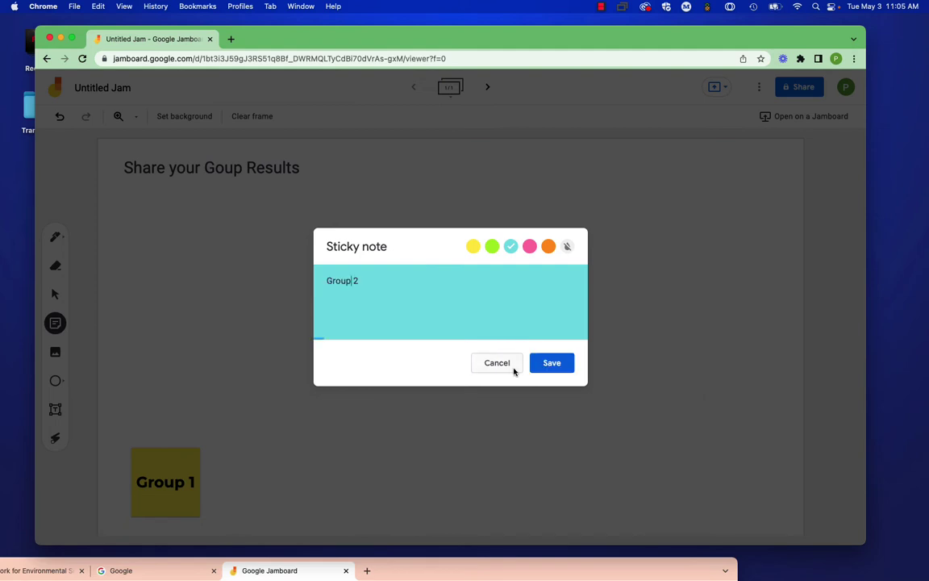
pyautogui.press('Left')
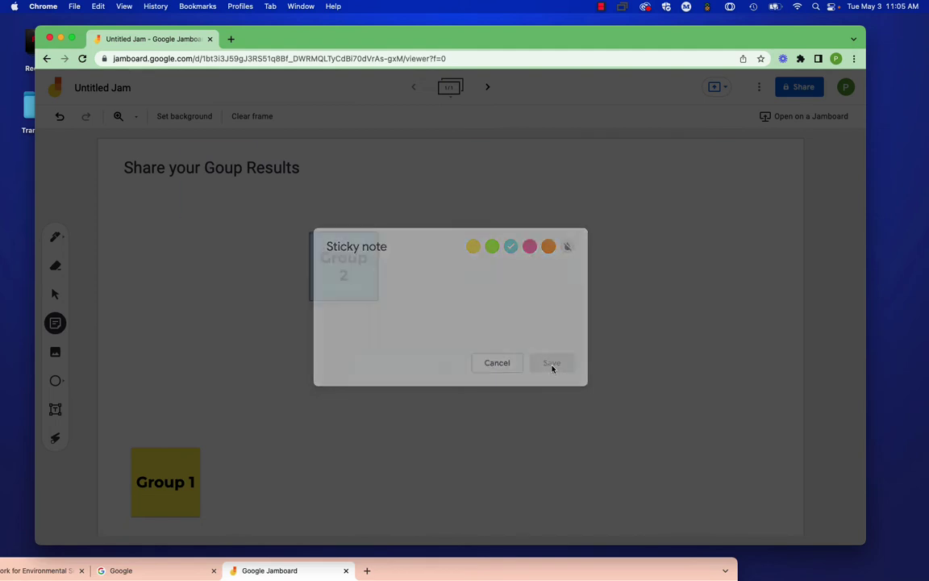
# Step: Dismiss the empty sticky note and move the "Group 2" note beside the "Group 1" note along the frame's lower edge
pyautogui.press('Escape')
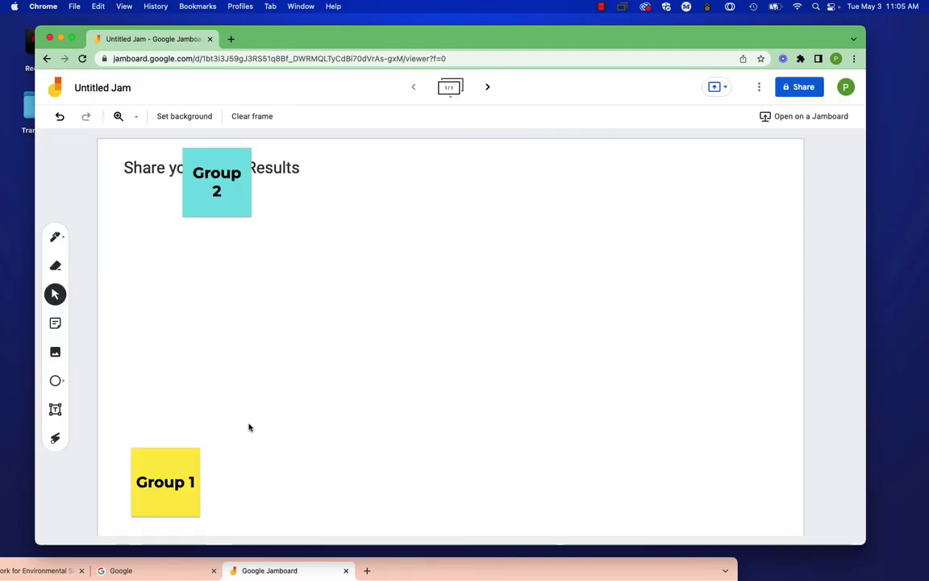
pyautogui.moveTo(218, 179); pyautogui.dragTo(255, 476)
pyautogui.click(226, 306)
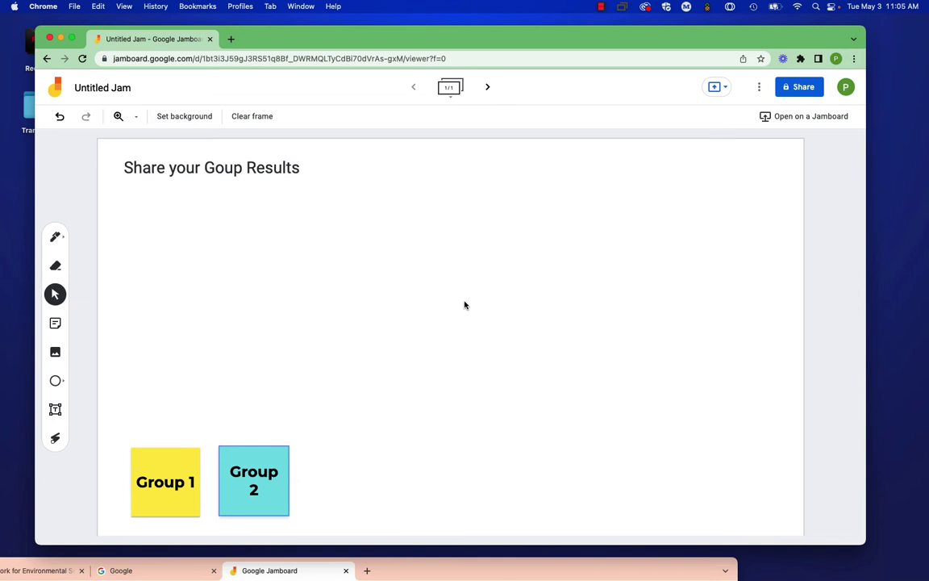
# Step: Add a light blue sticky note reading "My thoughts" and move it to the upper middle of the frame
pyautogui.click(55, 324)
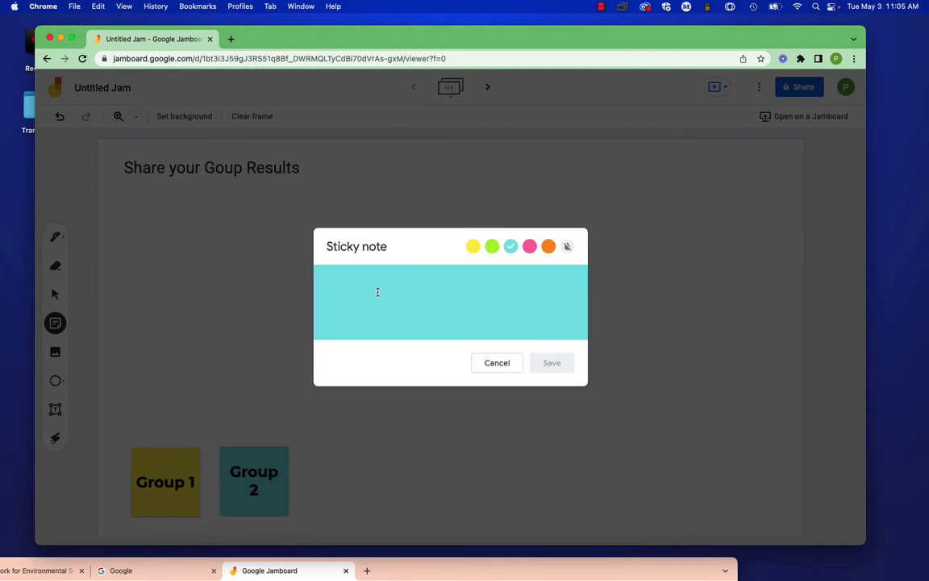
pyautogui.write('My thoughts')
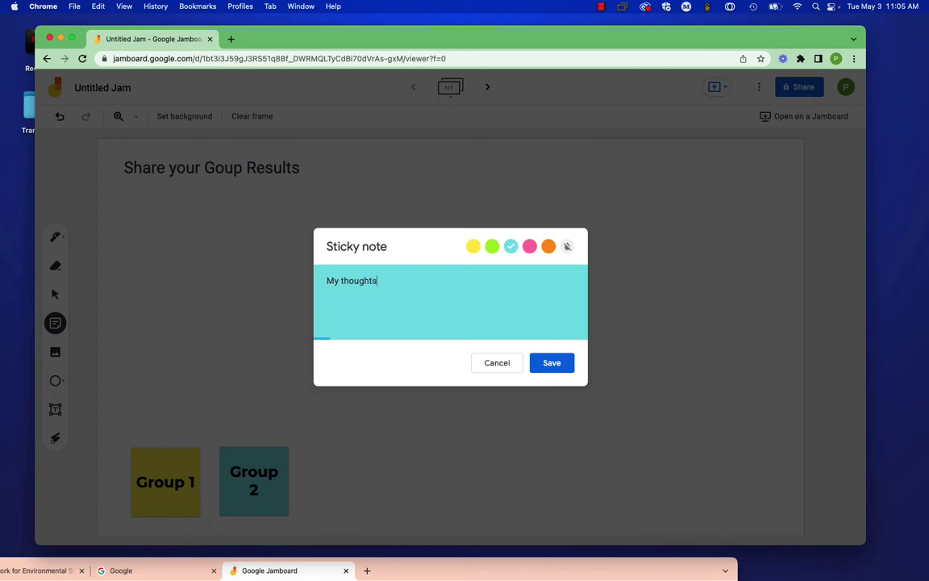
pyautogui.click(552, 363)
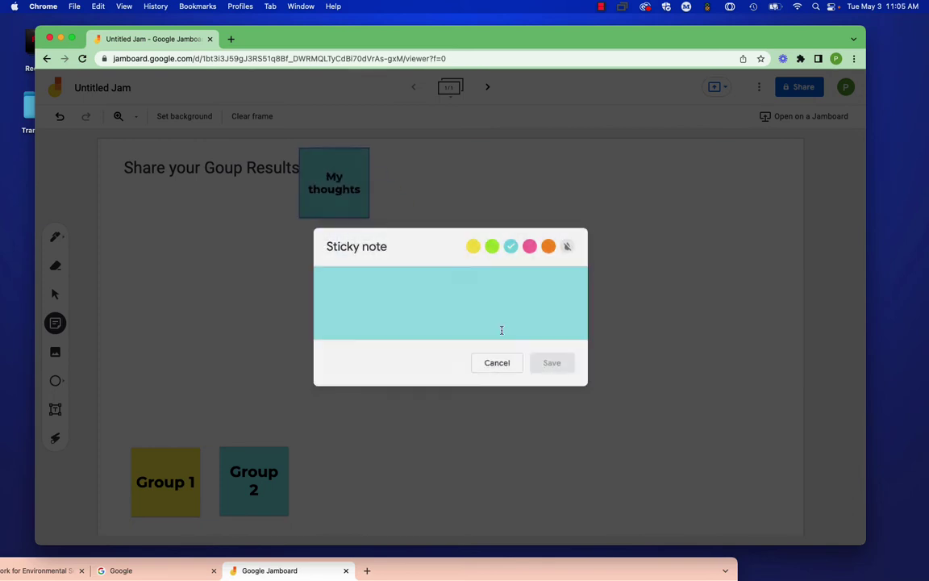
pyautogui.click(326, 185)
pyautogui.moveTo(355, 182); pyautogui.dragTo(642, 294)
pyautogui.click(290, 323)
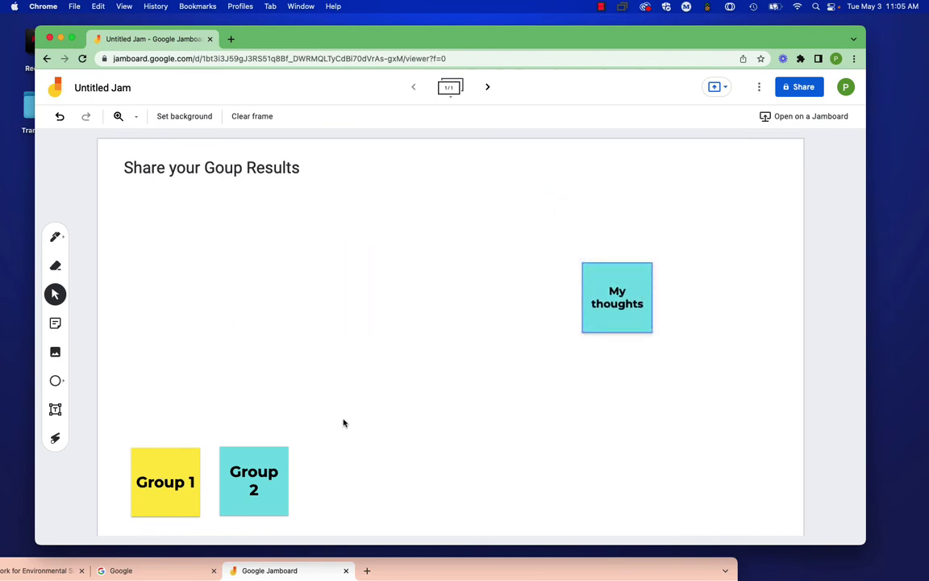
pyautogui.moveTo(618, 289); pyautogui.dragTo(428, 214)
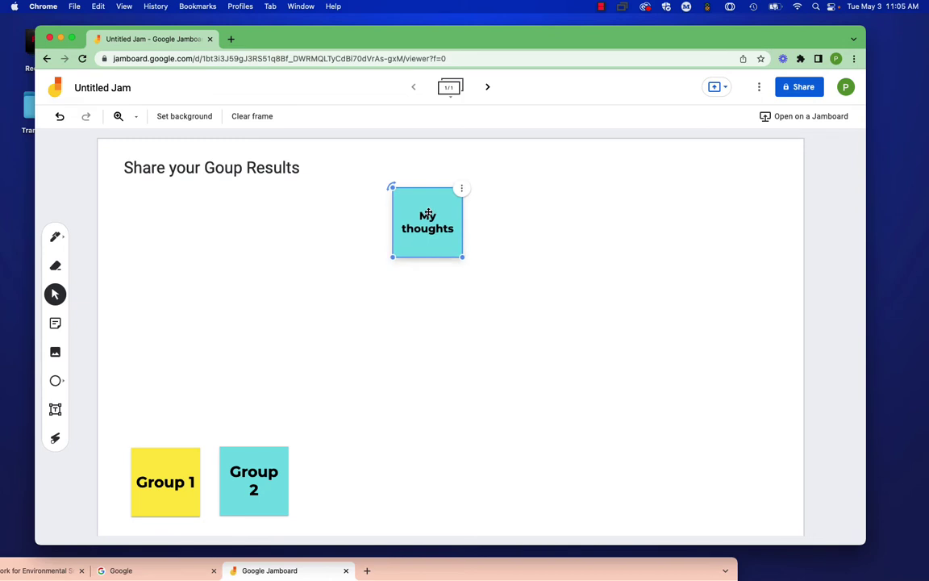
pyautogui.click(359, 321)
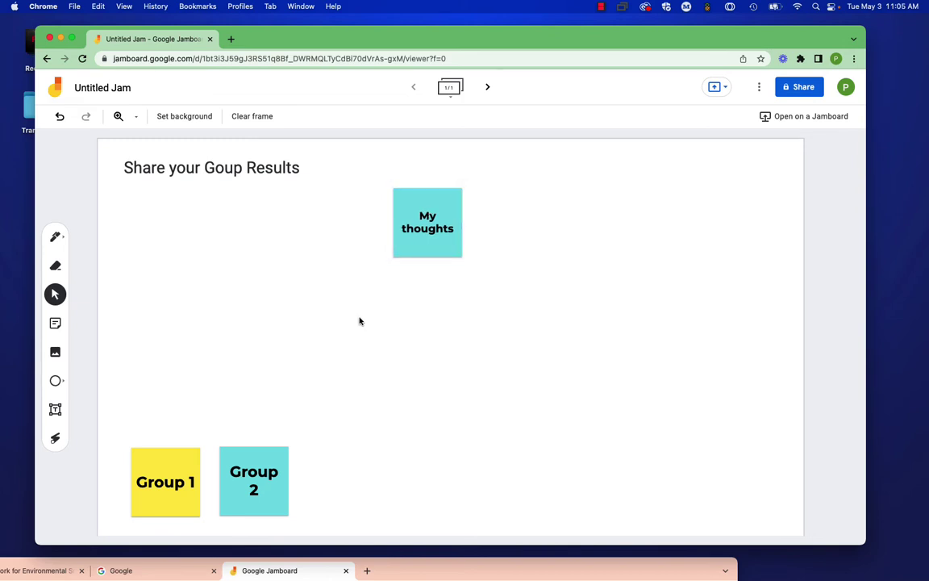
# Step: Delete all the sticky notes from the frame, keeping only the title text
pyautogui.click(173, 461)
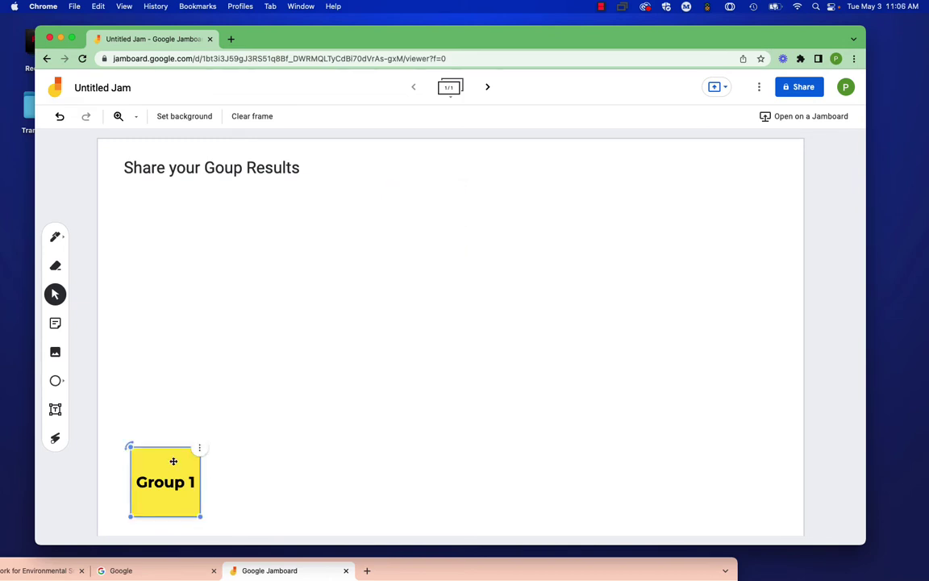
pyautogui.press('Delete')
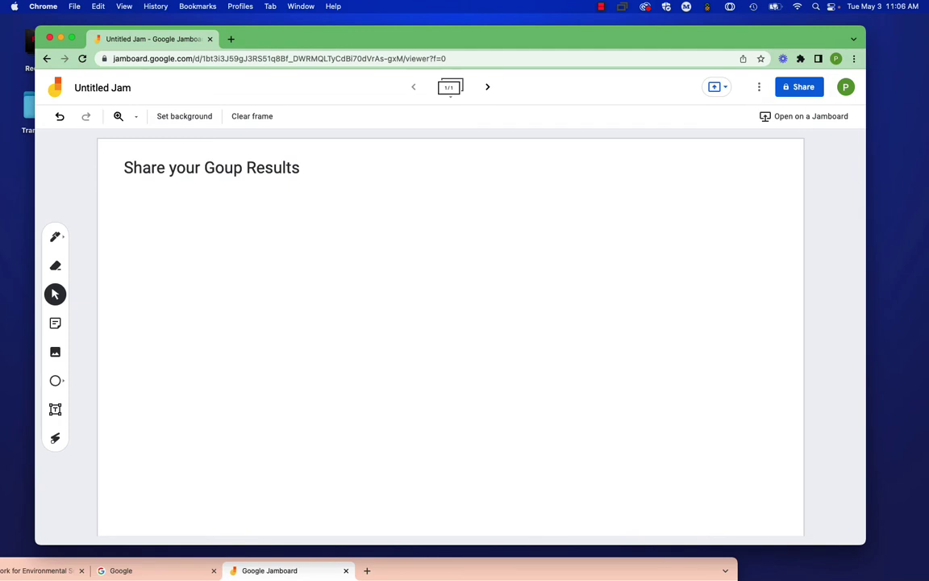
# Step: Draw a tall rounded rectangle on the left side of the frame below the title and fill it with light blue
pyautogui.click(56, 382)
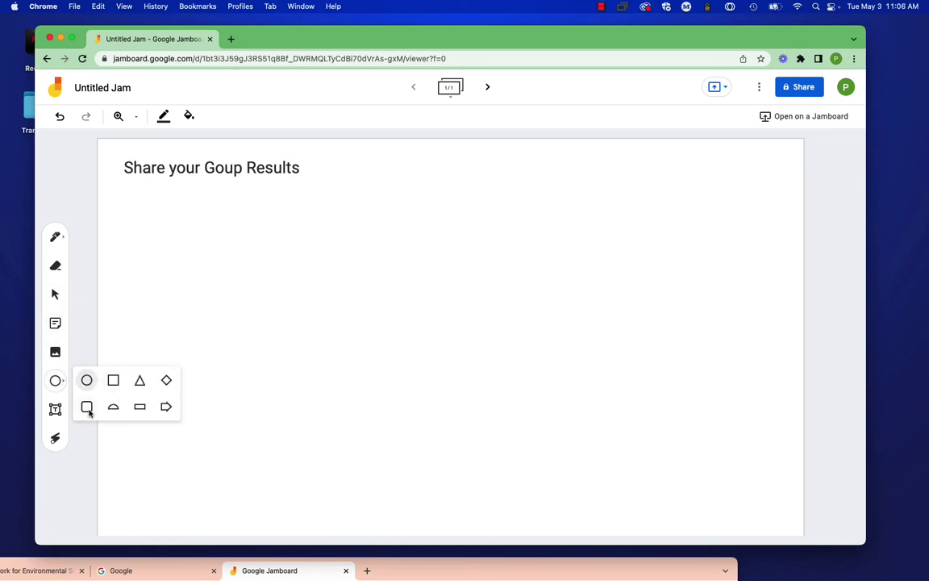
pyautogui.click(87, 408)
pyautogui.moveTo(121, 229); pyautogui.dragTo(320, 496)
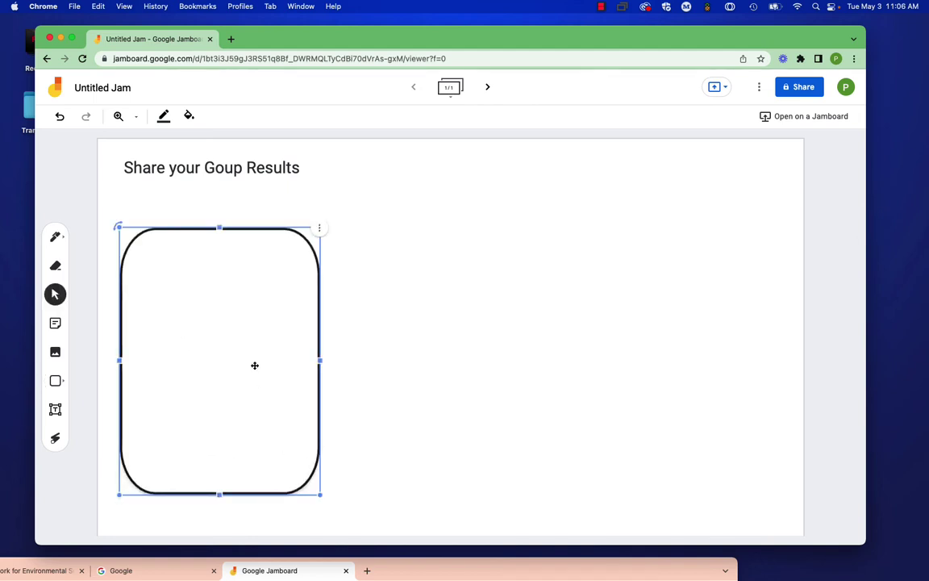
pyautogui.click(189, 116)
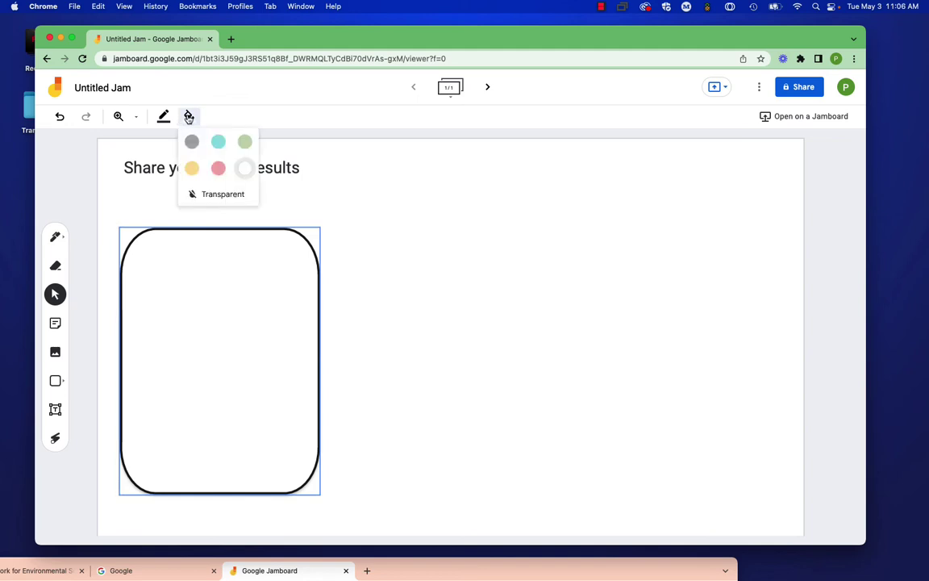
pyautogui.click(218, 141)
pyautogui.click(224, 381)
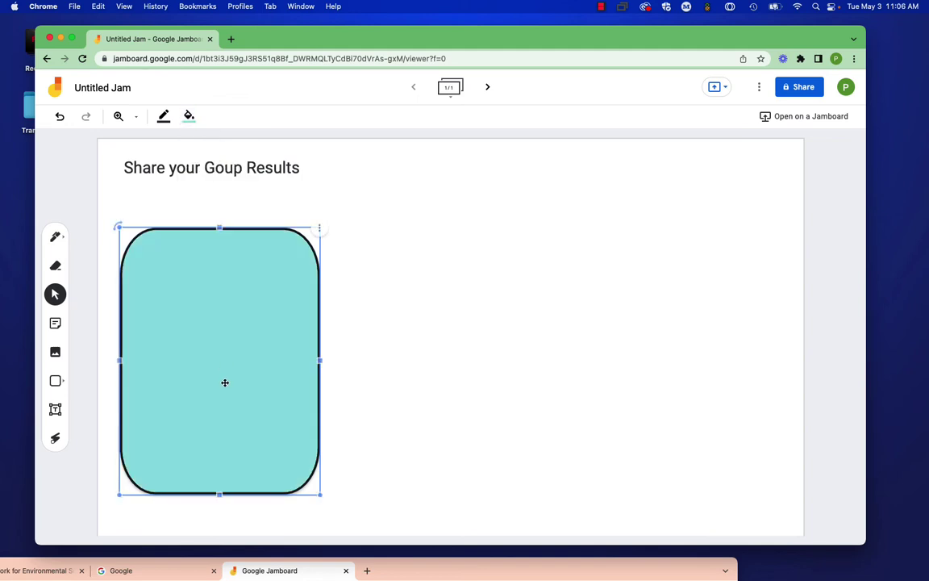
# Step: Duplicate the light blue rounded rectangle, place the copy in the middle of the frame and fill it with pink
pyautogui.click(320, 228)
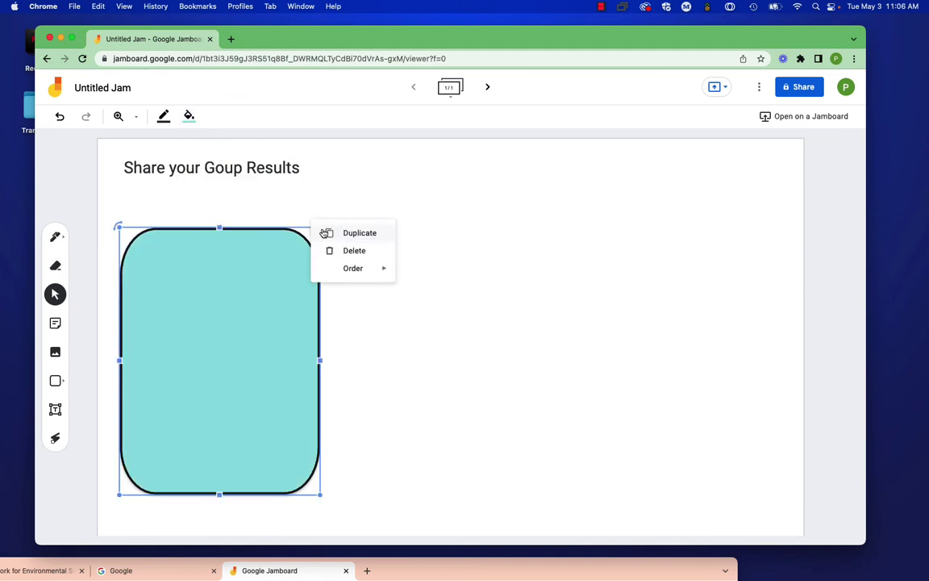
pyautogui.click(356, 233)
pyautogui.moveTo(257, 348); pyautogui.dragTo(460, 333)
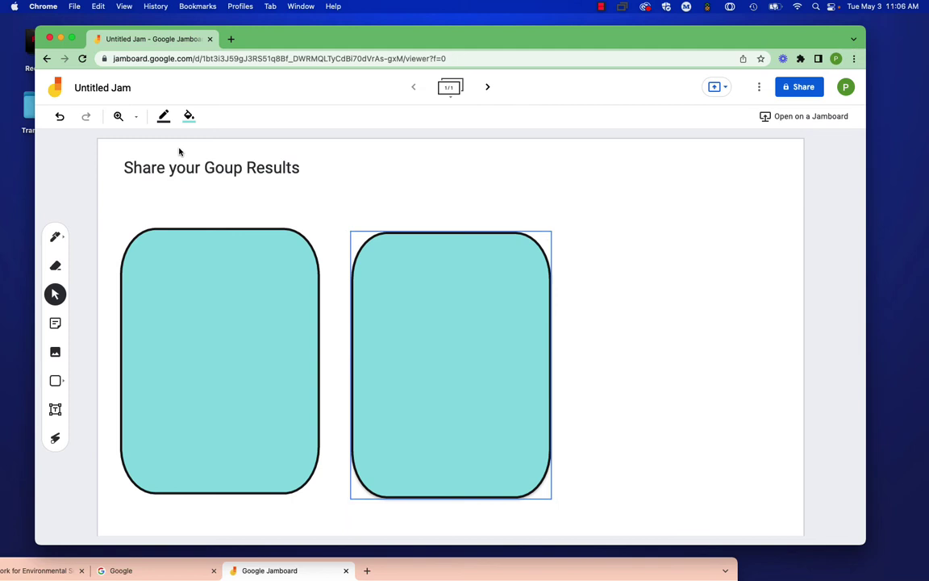
pyautogui.click(194, 118)
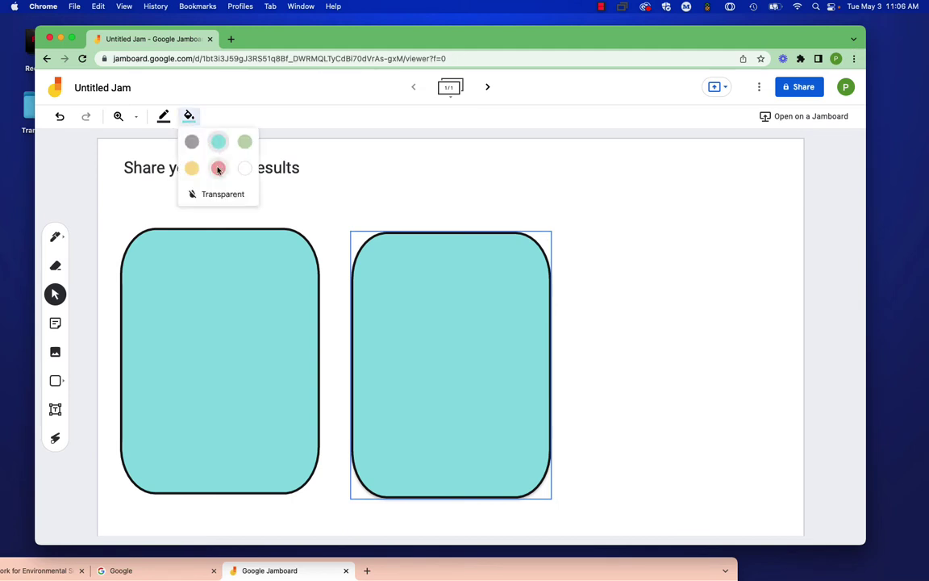
pyautogui.click(198, 152)
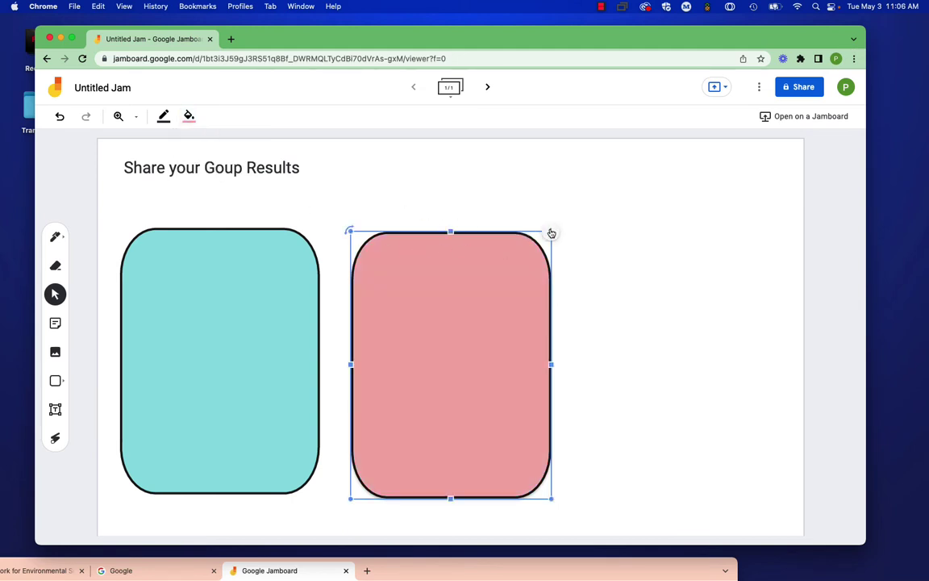
# Step: Duplicate the pink rounded rectangle, place the copy on the right side of the frame and fill it with yellow
pyautogui.click(549, 233)
pyautogui.click(592, 238)
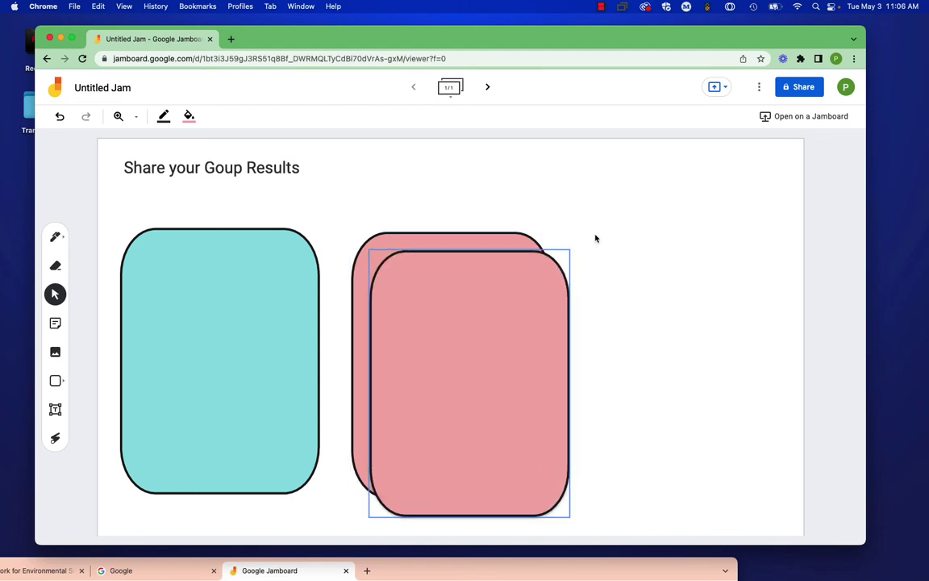
pyautogui.moveTo(548, 278); pyautogui.dragTo(706, 299)
pyautogui.click(191, 116)
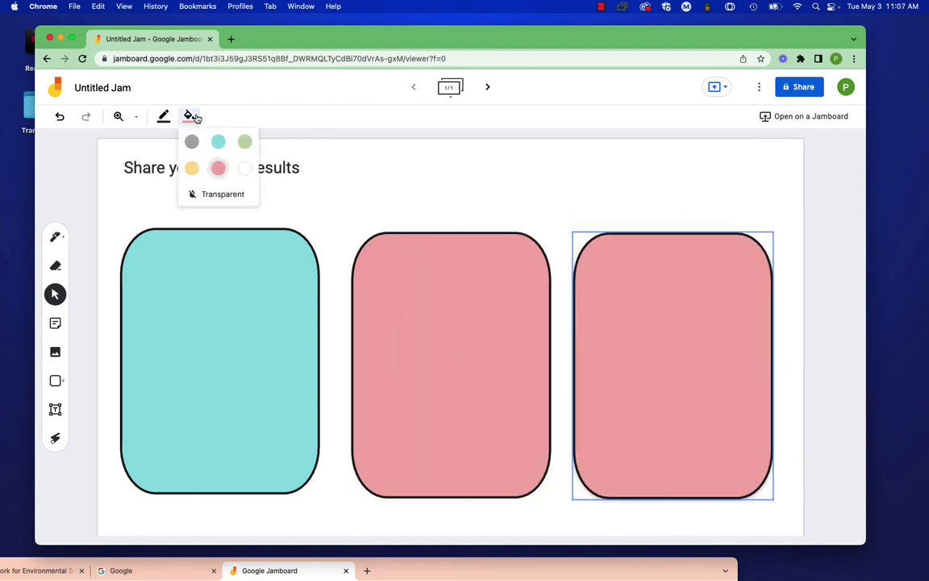
pyautogui.click(192, 167)
pyautogui.click(441, 201)
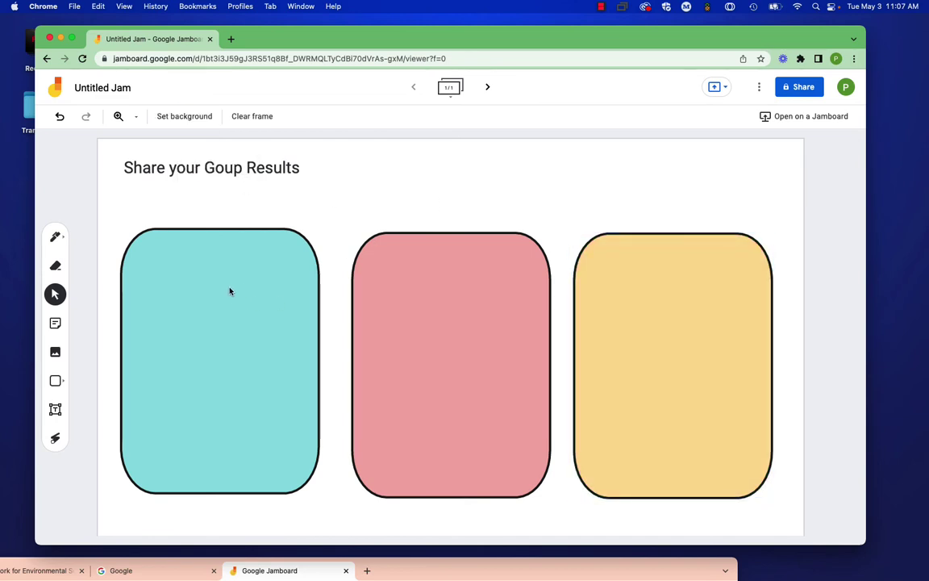
# Step: Add a text box reading "Group 1" just above the light blue rectangle
pyautogui.click(55, 409)
pyautogui.click(142, 218)
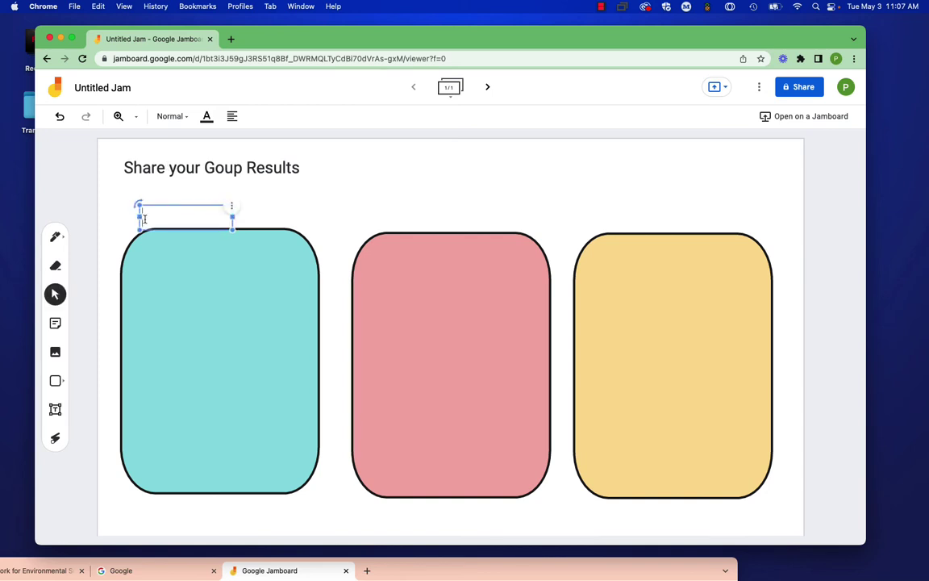
pyautogui.write('Grop')
pyautogui.write('up 1')
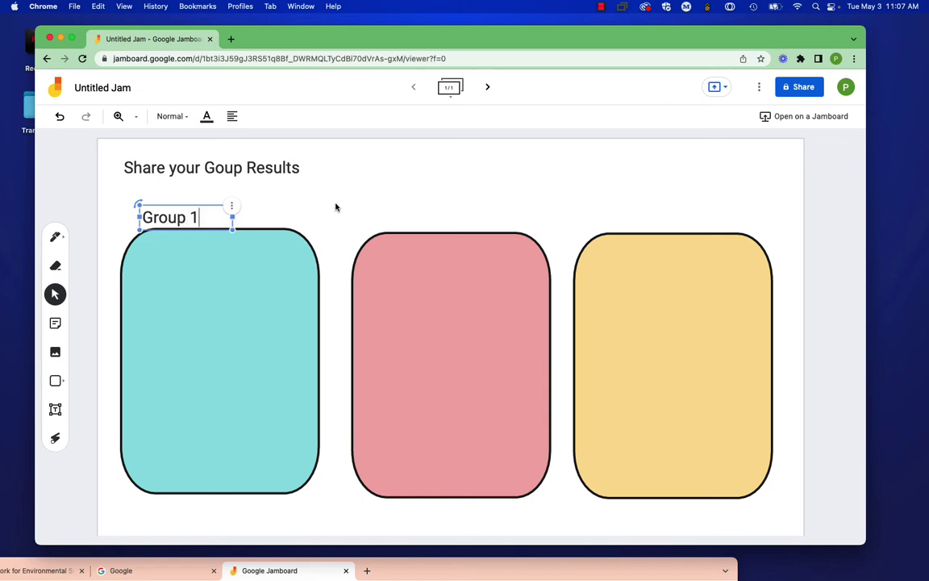
pyautogui.click(298, 210)
pyautogui.moveTo(161, 226); pyautogui.dragTo(159, 218)
# Step: Duplicate the "Group 1" label, place the copy above the pink rectangle and change its text to "Group 2"
pyautogui.rightClick(230, 199)
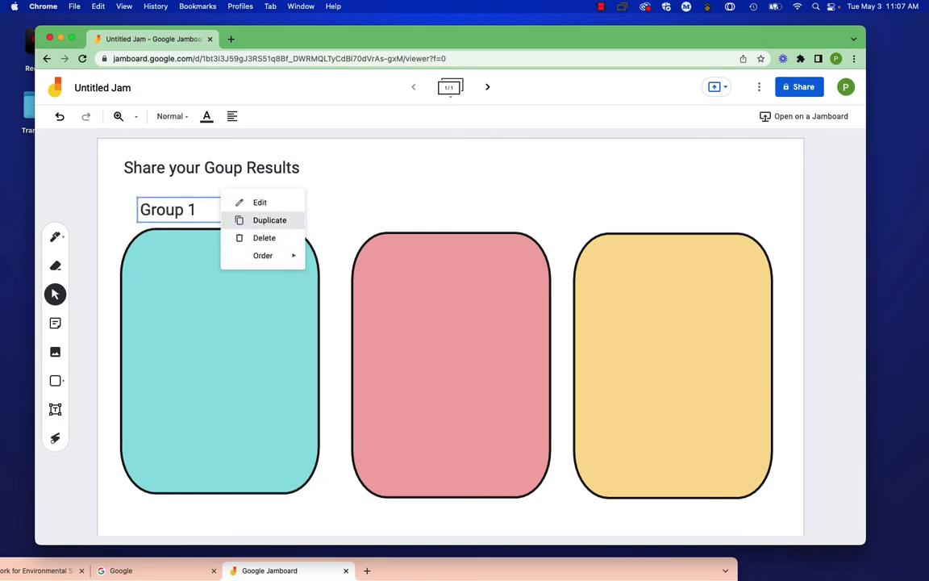
pyautogui.click(242, 219)
pyautogui.moveTo(242, 223); pyautogui.dragTo(398, 213)
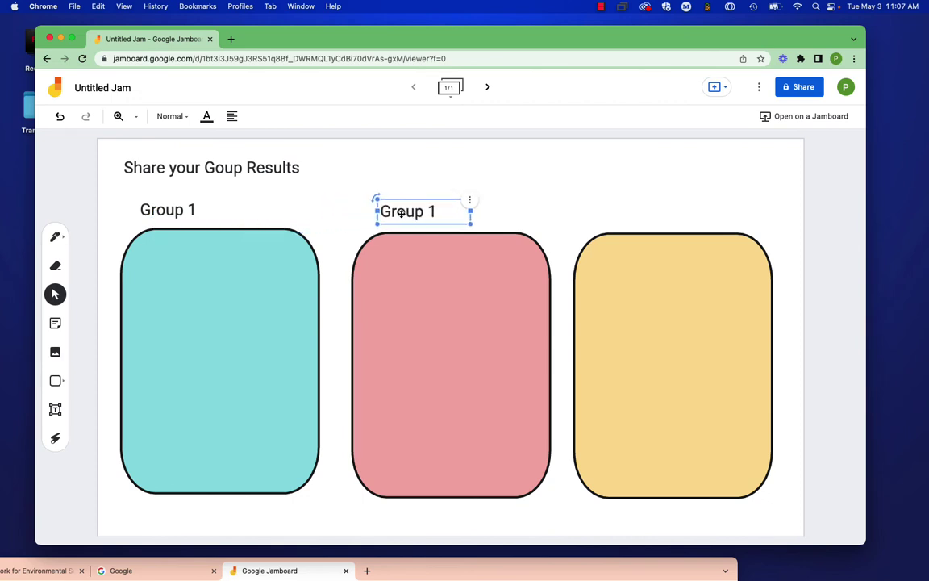
pyautogui.doubleClick(432, 211)
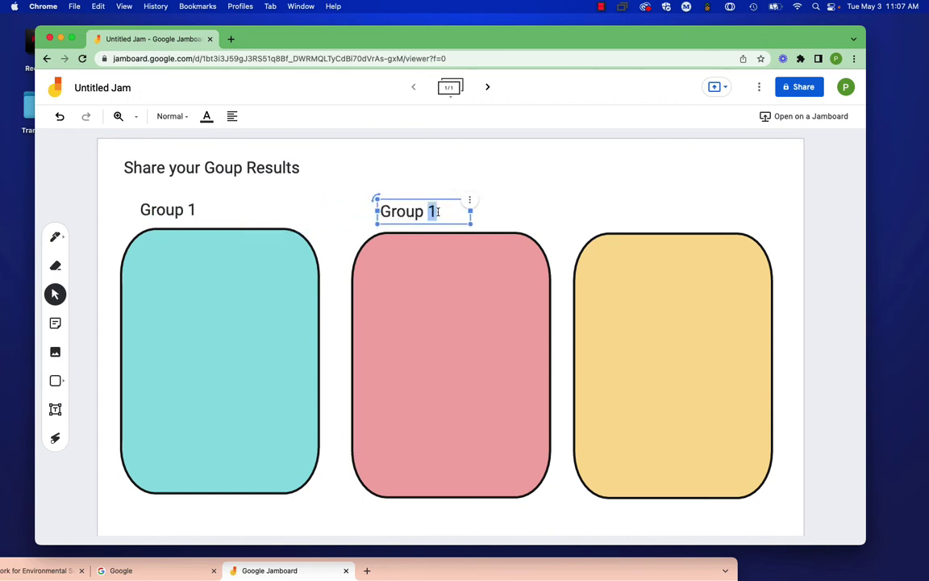
pyautogui.write('2')
pyautogui.click(537, 210)
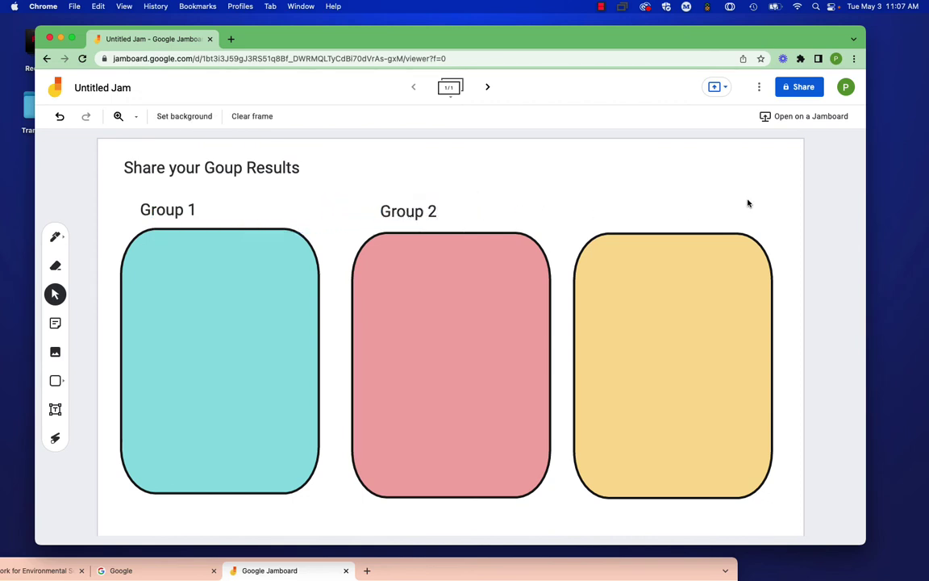
# Step: Nudge the three rounded rectangles so their top edges line up and the gaps between them are more even
pyautogui.moveTo(393, 298)
pyautogui.mouseDown()
pyautogui.moveTo(379, 336)
pyautogui.moveTo(388, 295)
pyautogui.mouseUp()
pyautogui.moveTo(170, 302); pyautogui.dragTo(173, 303)
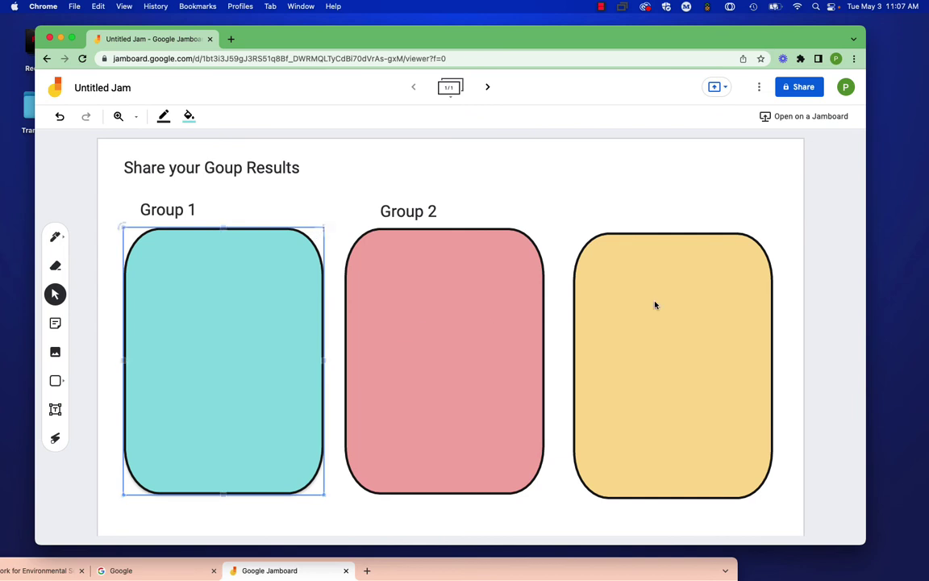
pyautogui.moveTo(655, 305); pyautogui.dragTo(648, 300)
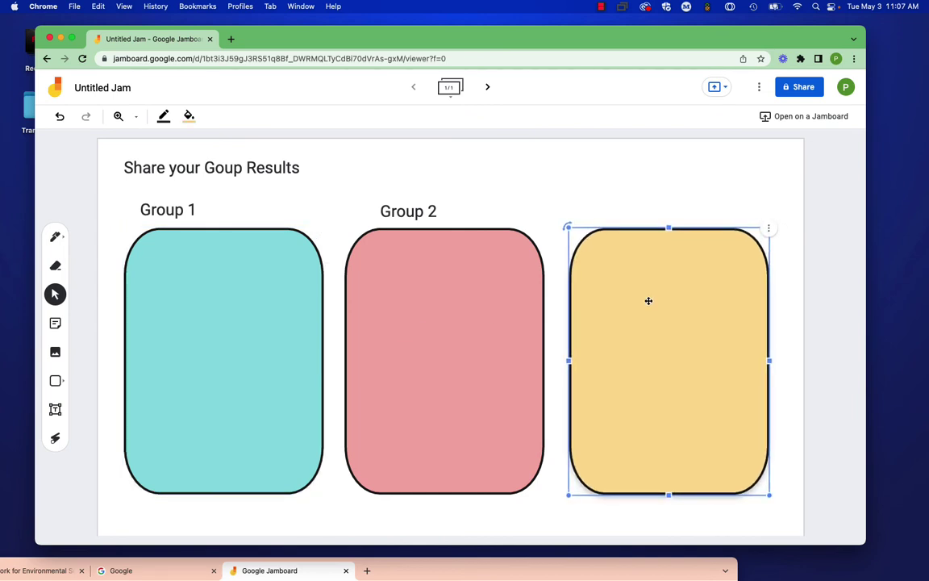
pyautogui.moveTo(649, 300); pyautogui.dragTo(651, 300)
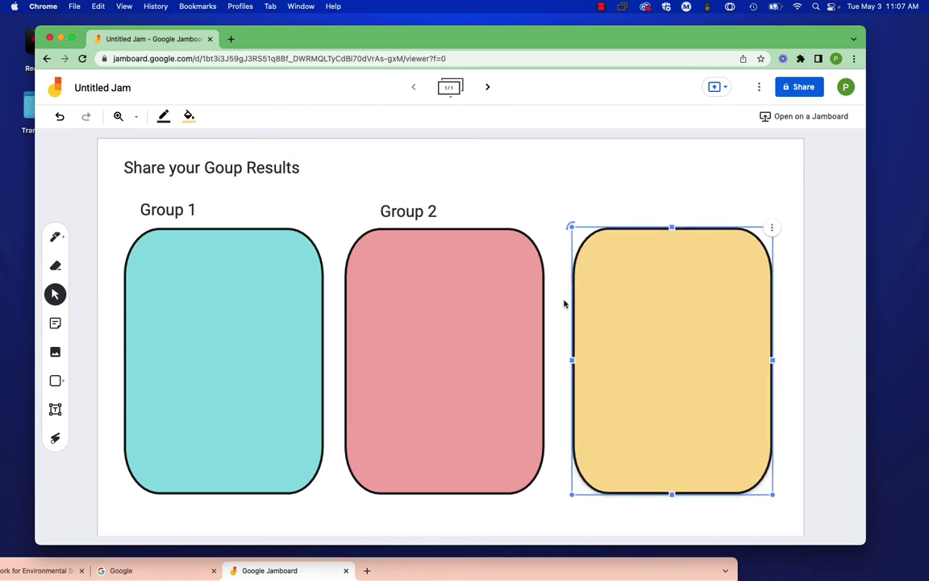
# Step: Save the frame as an image and clear everything from the frame
pyautogui.click(758, 88)
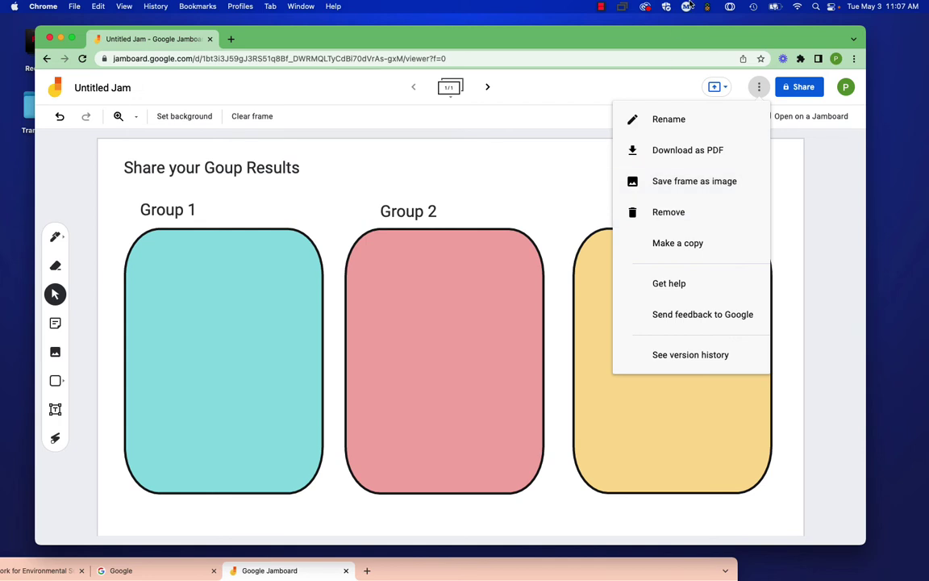
pyautogui.click(670, 182)
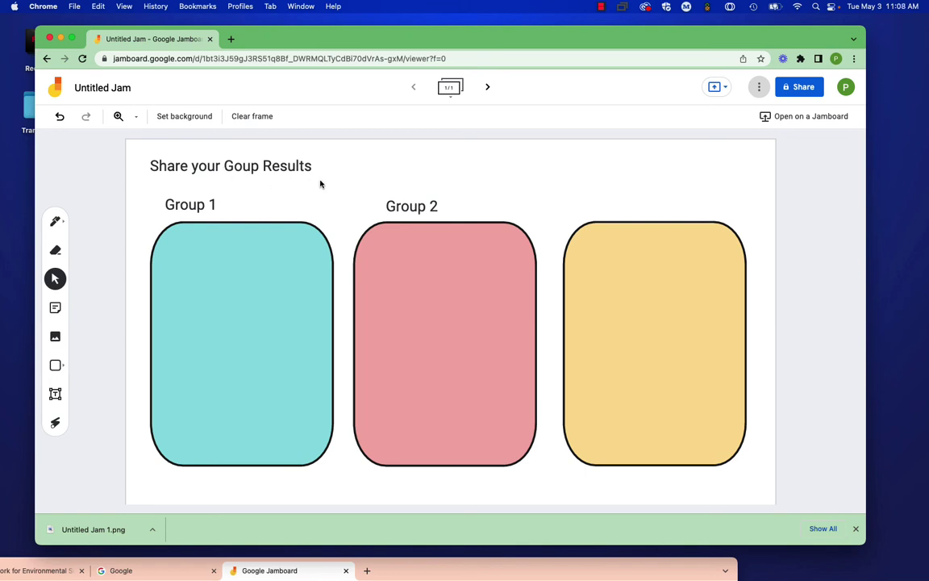
pyautogui.click(252, 118)
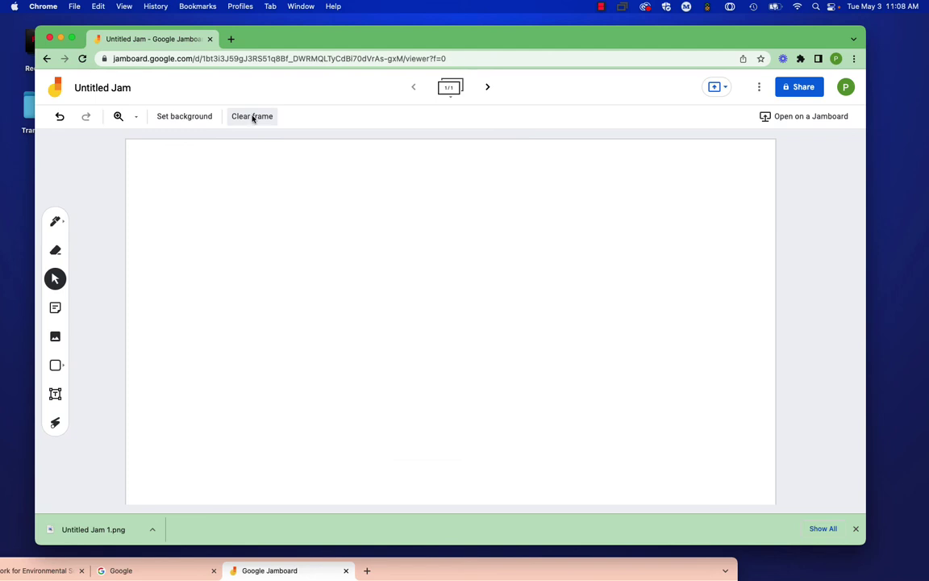
# Step: Set the frame's background to the image "Untitled Jam 1.png" uploaded from the Downloads folder
pyautogui.click(178, 121)
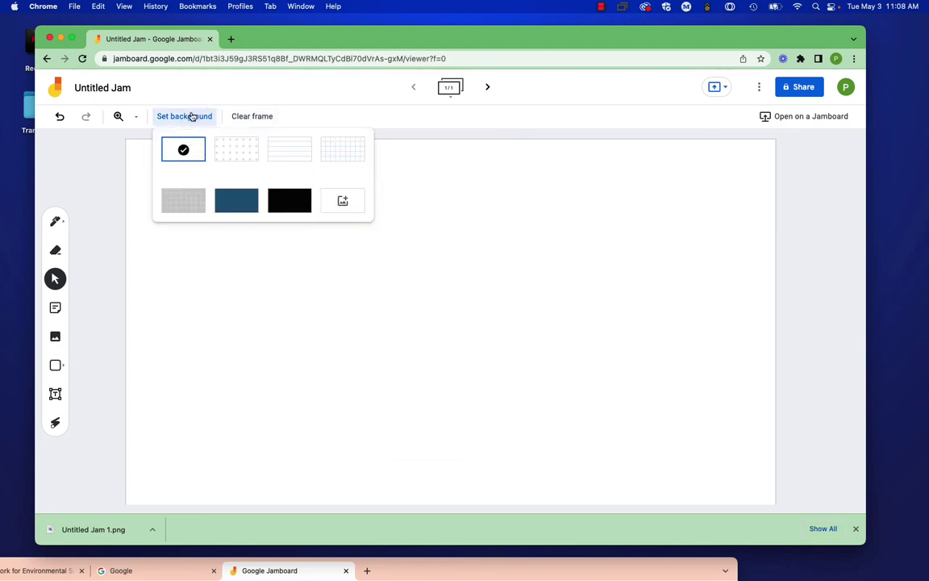
pyautogui.click(343, 200)
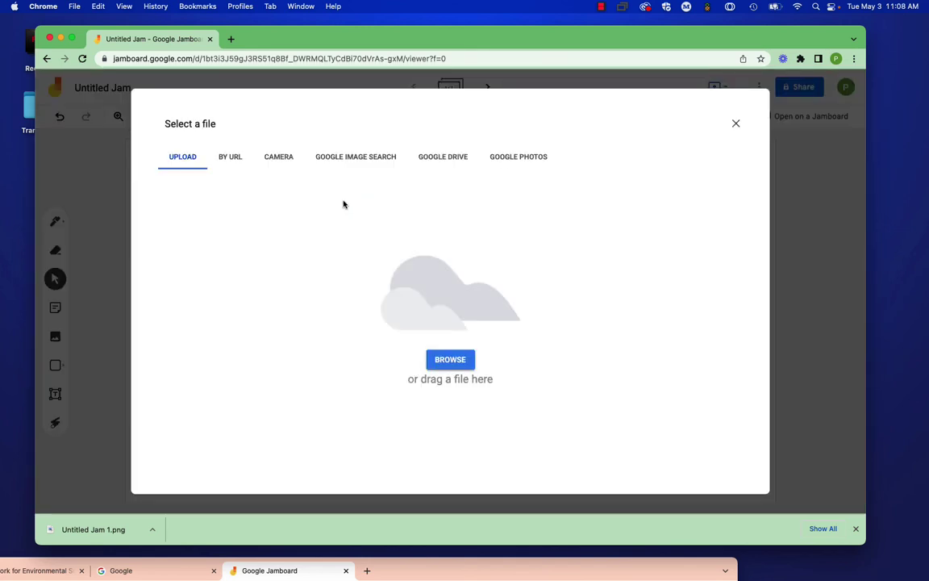
pyautogui.click(456, 361)
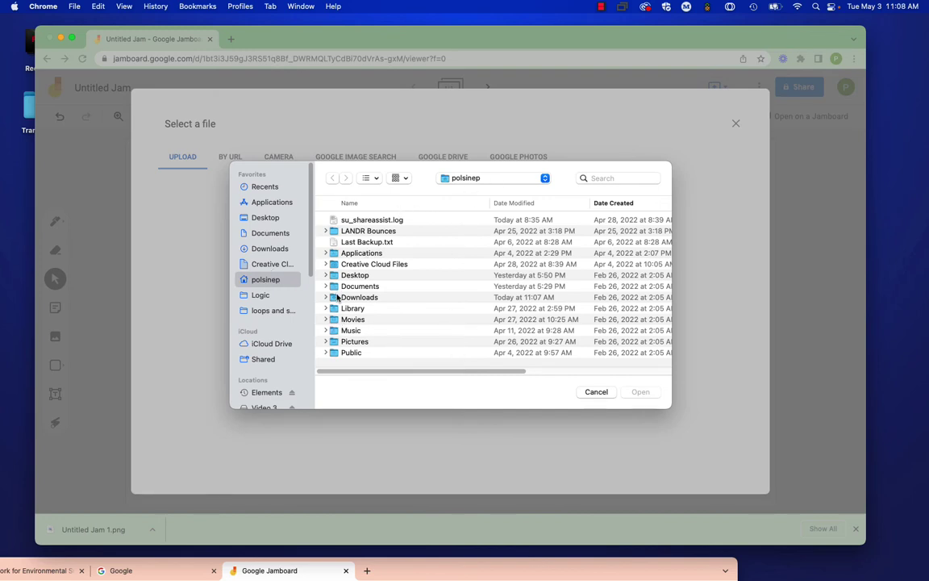
pyautogui.doubleClick(355, 296)
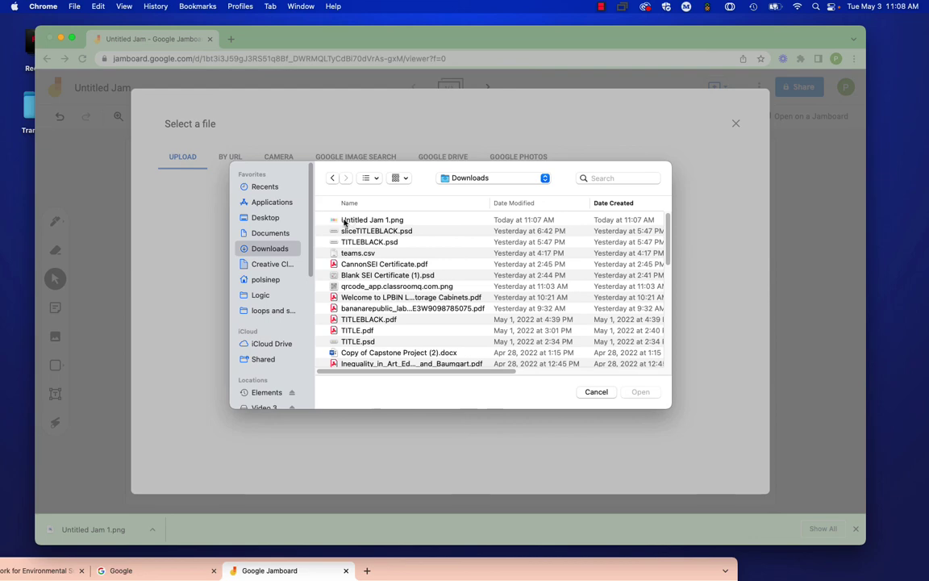
pyautogui.click(339, 221)
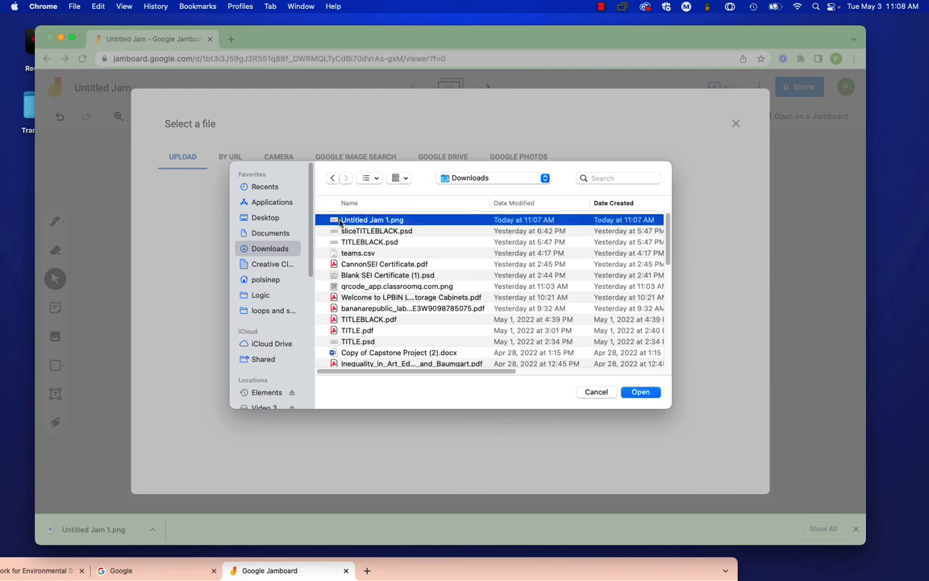
pyautogui.click(639, 392)
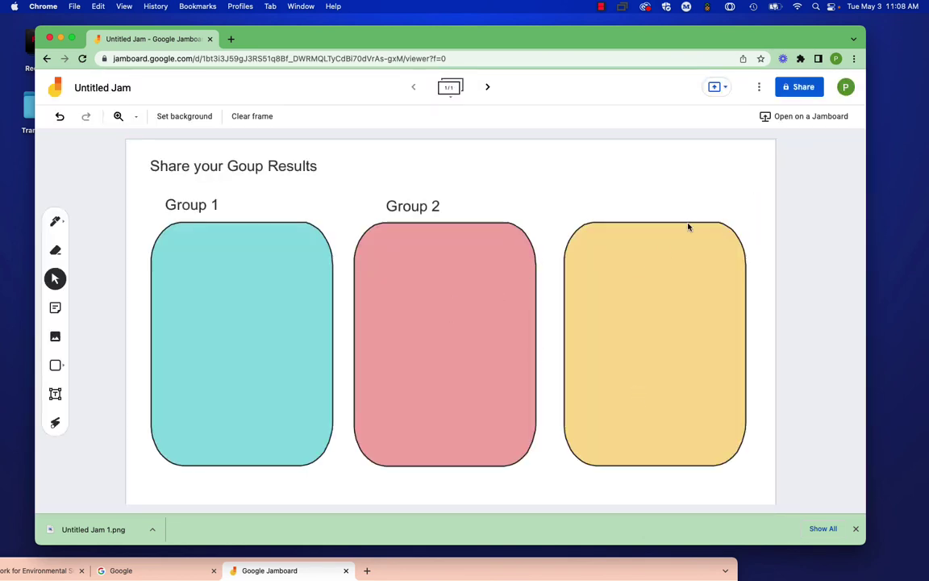
# Step: Add a green sticky note reading "etetet" and place it, slightly tilted, in the upper-left part of the Group 1 box
pyautogui.click(55, 307)
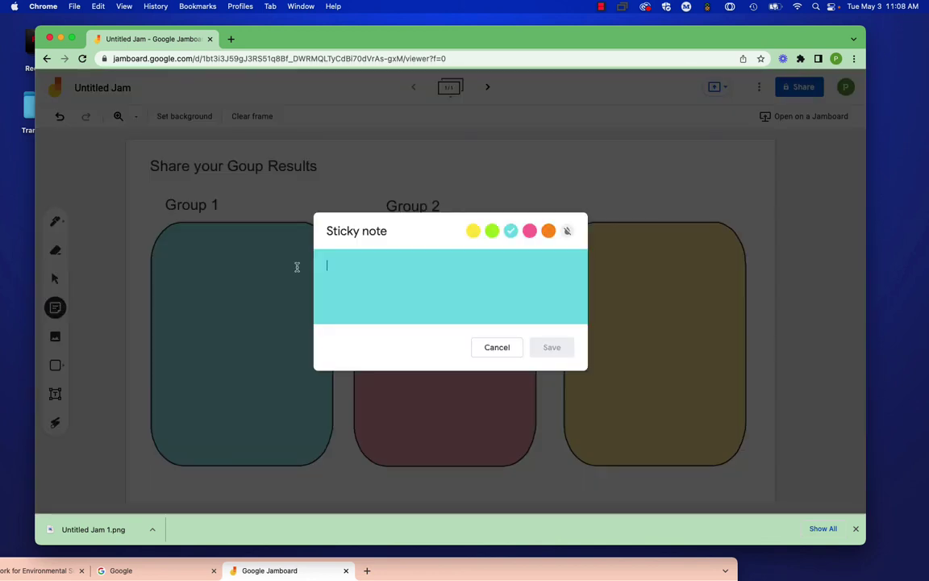
pyautogui.click(492, 231)
pyautogui.write('etetet')
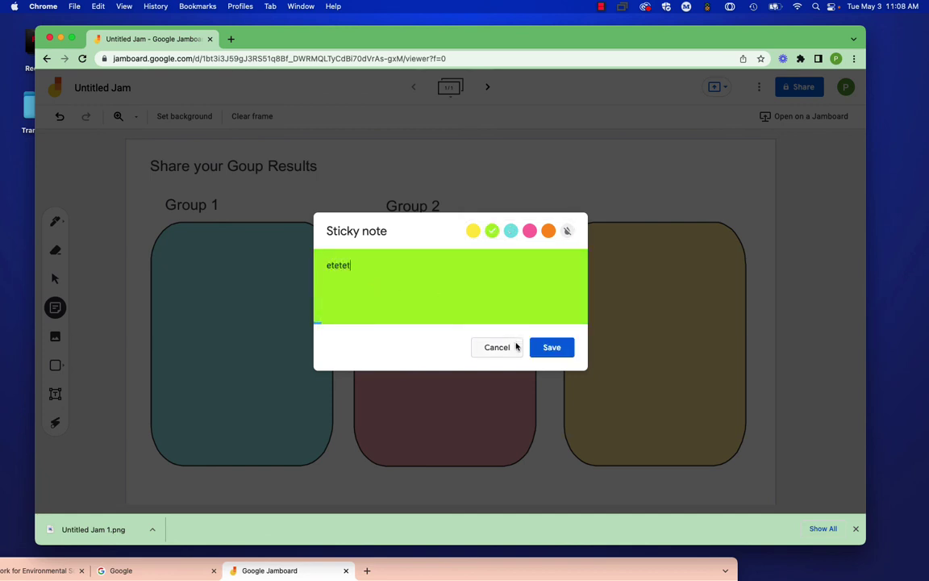
pyautogui.click(545, 348)
pyautogui.click(301, 252)
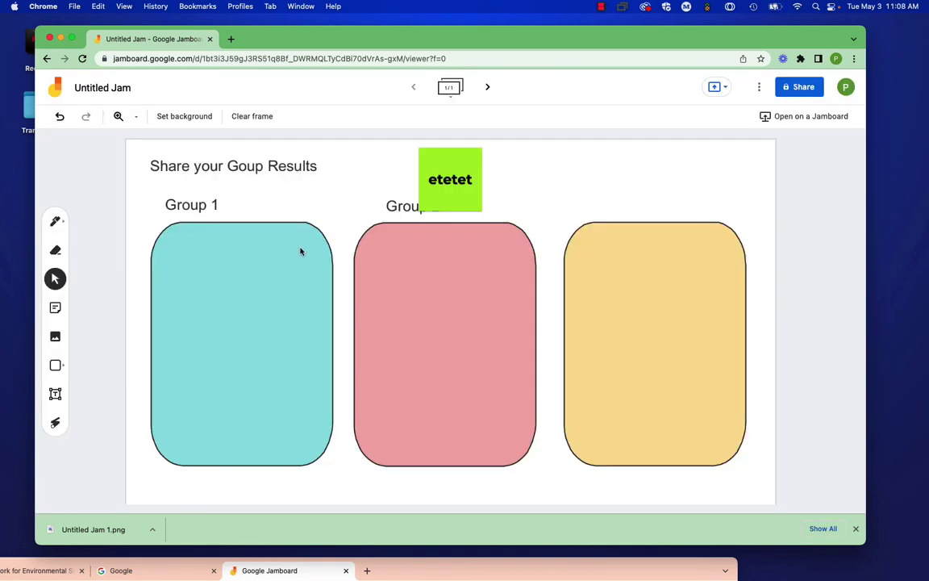
pyautogui.moveTo(442, 191); pyautogui.dragTo(149, 256)
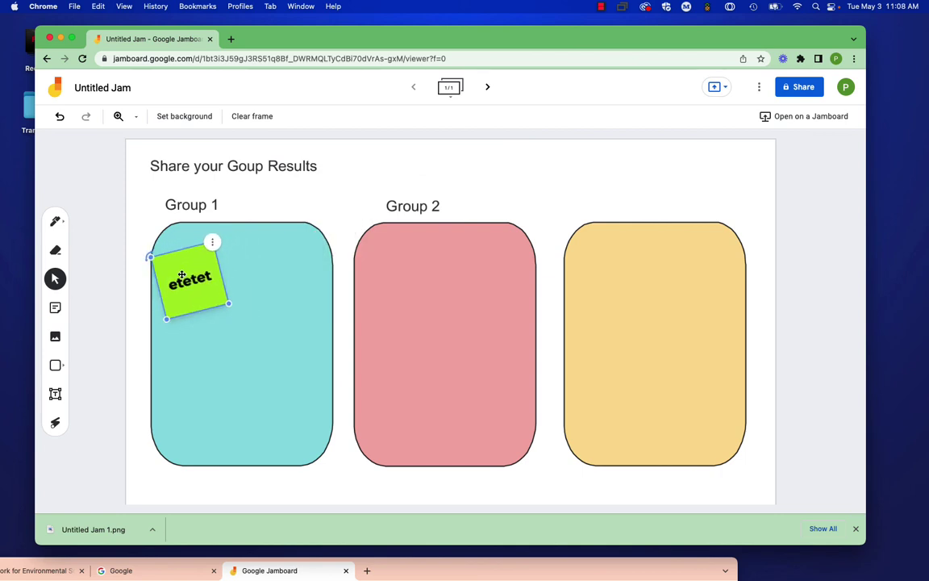
pyautogui.click(417, 164)
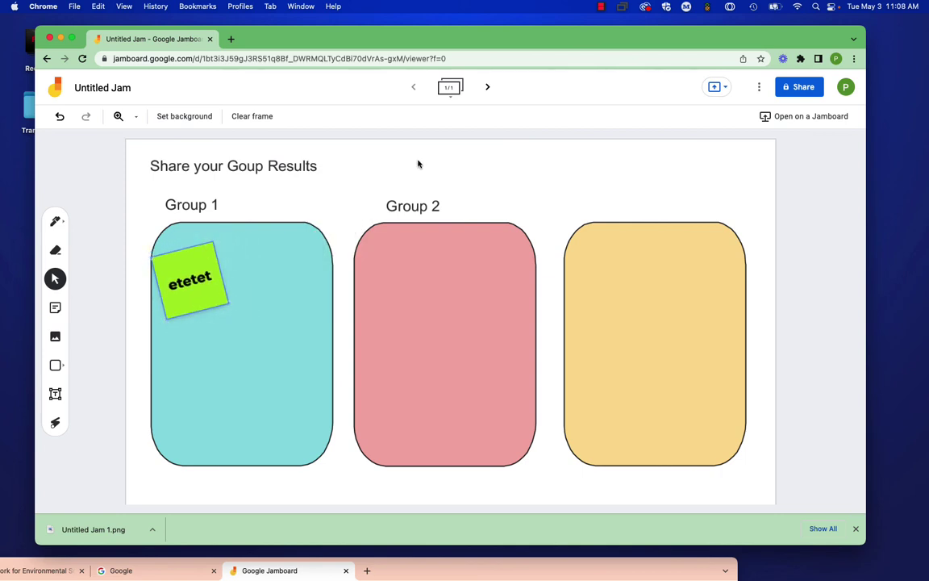
# Step: Add three blank frames after the template frame and return to the first frame
pyautogui.click(488, 90)
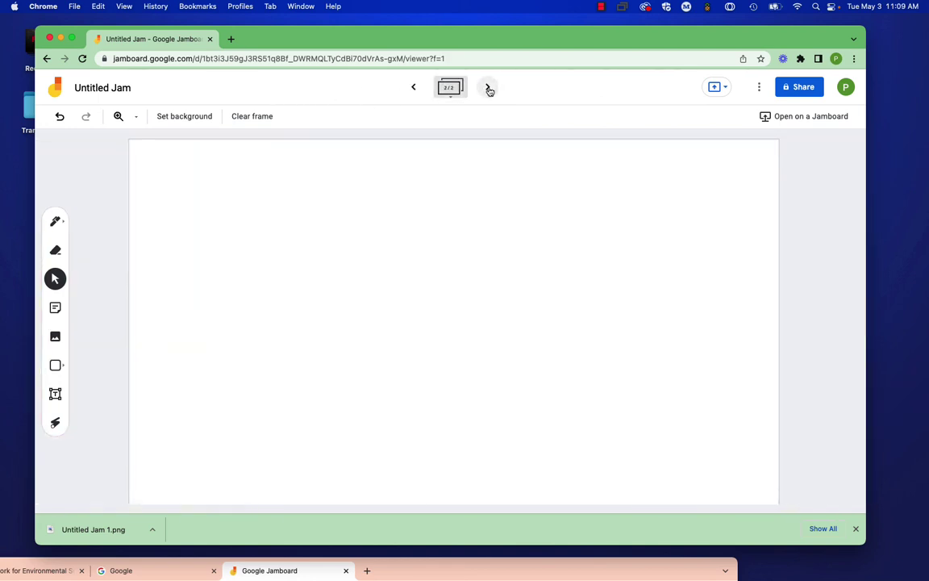
pyautogui.click(489, 90)
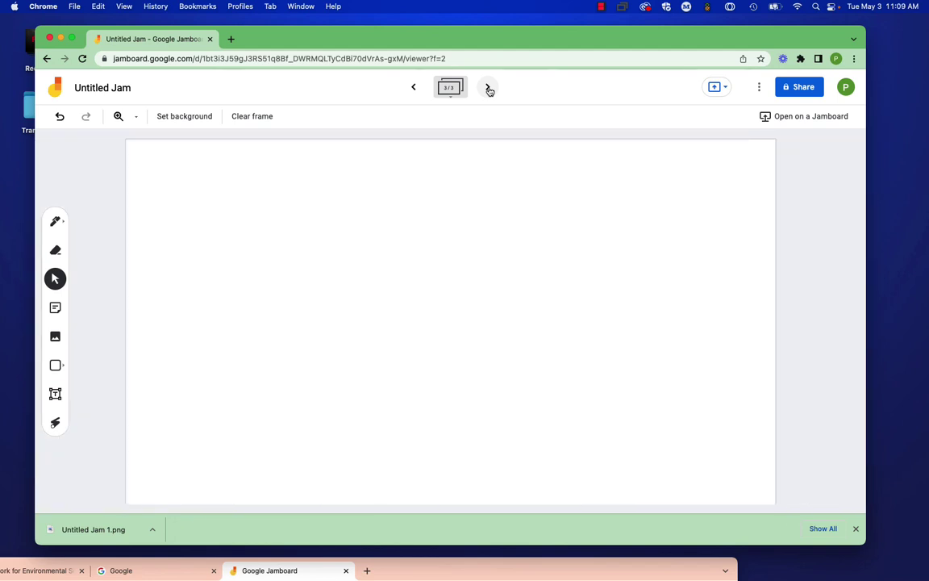
pyautogui.click(489, 90)
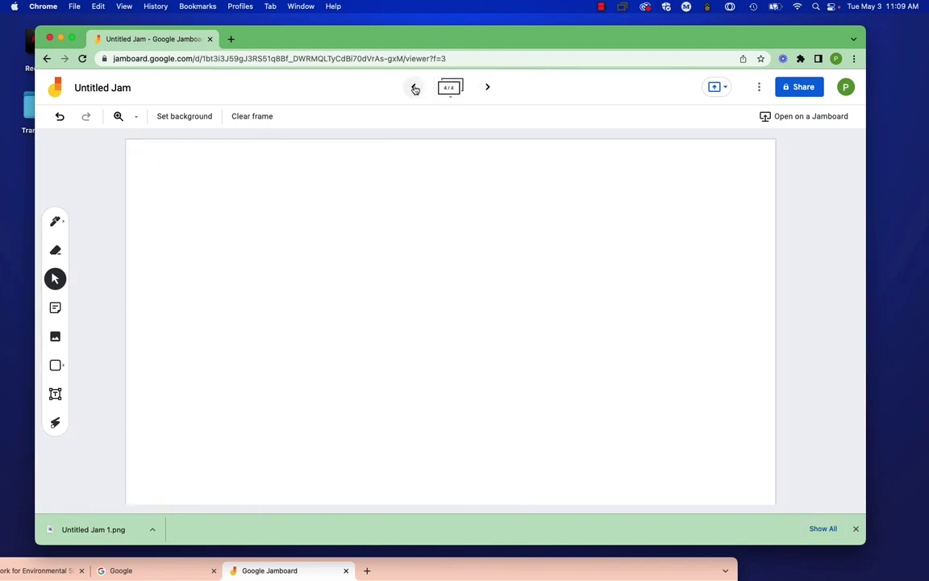
pyautogui.click(414, 88)
pyautogui.click(415, 89)
pyautogui.click(415, 89)
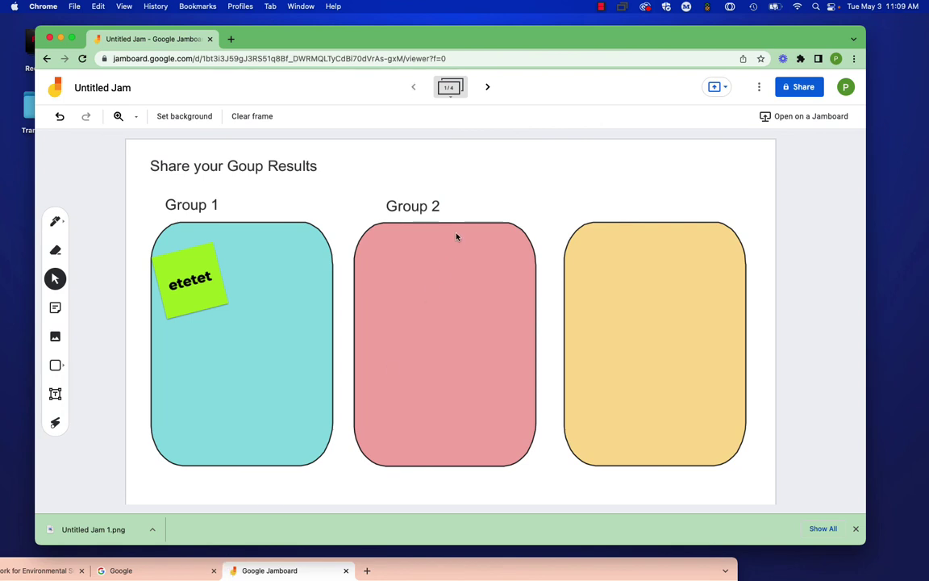
pyautogui.click(488, 89)
pyautogui.click(414, 90)
pyautogui.click(487, 87)
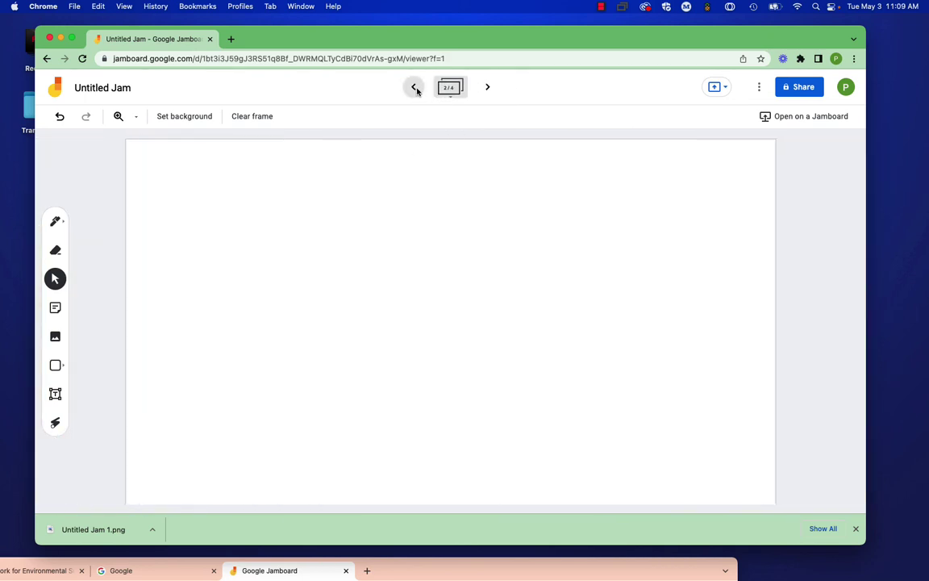
pyautogui.click(413, 87)
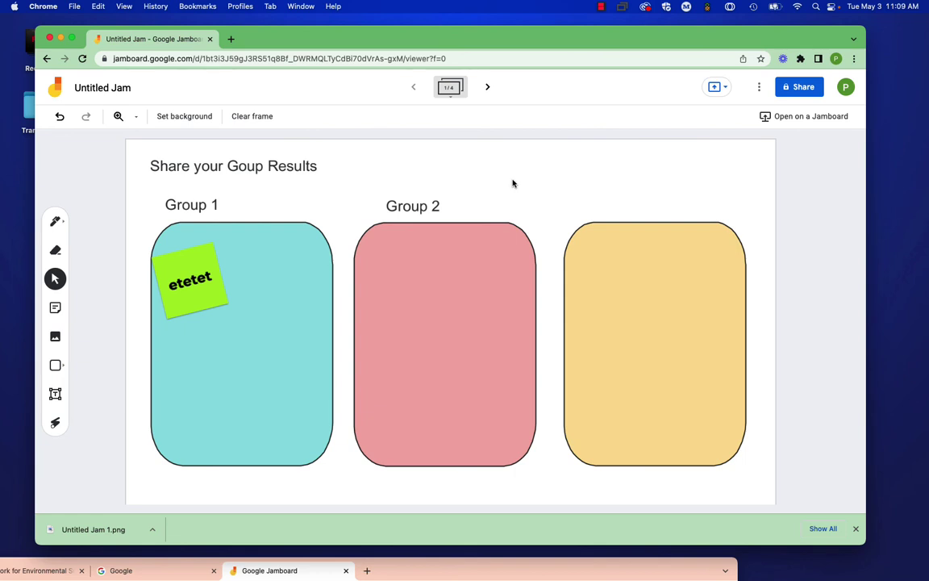